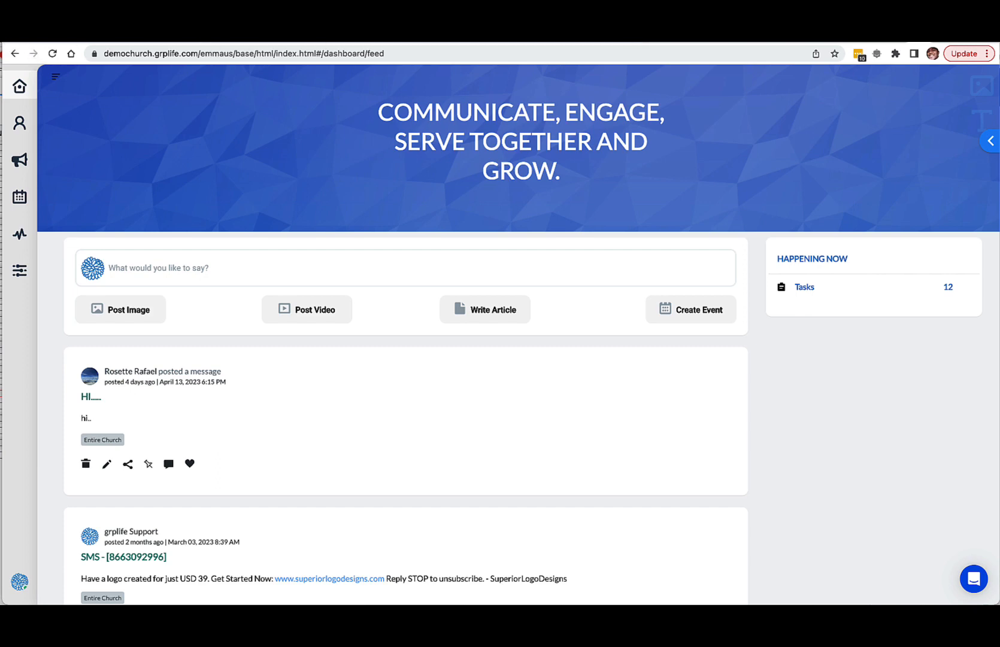
Step: Open the Navigator list under Service Planning in the Planning area and collapse the navigation sidebar
{"action": "left_click_drag", "start_coordinate": [2, 43], "coordinate": [0, 43]}
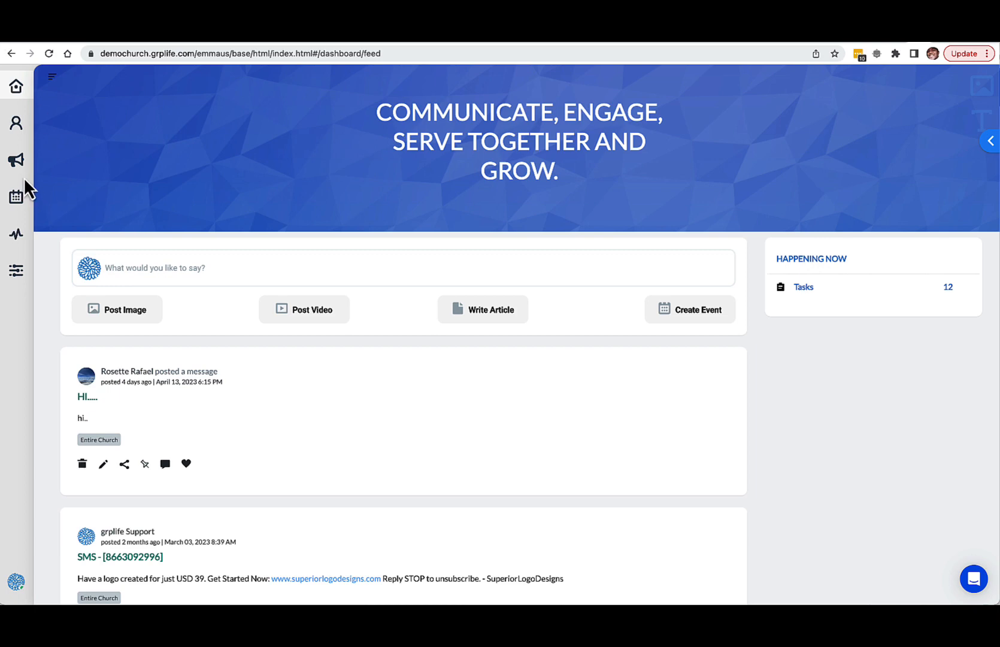
{"action": "left_click", "coordinate": [21, 202]}
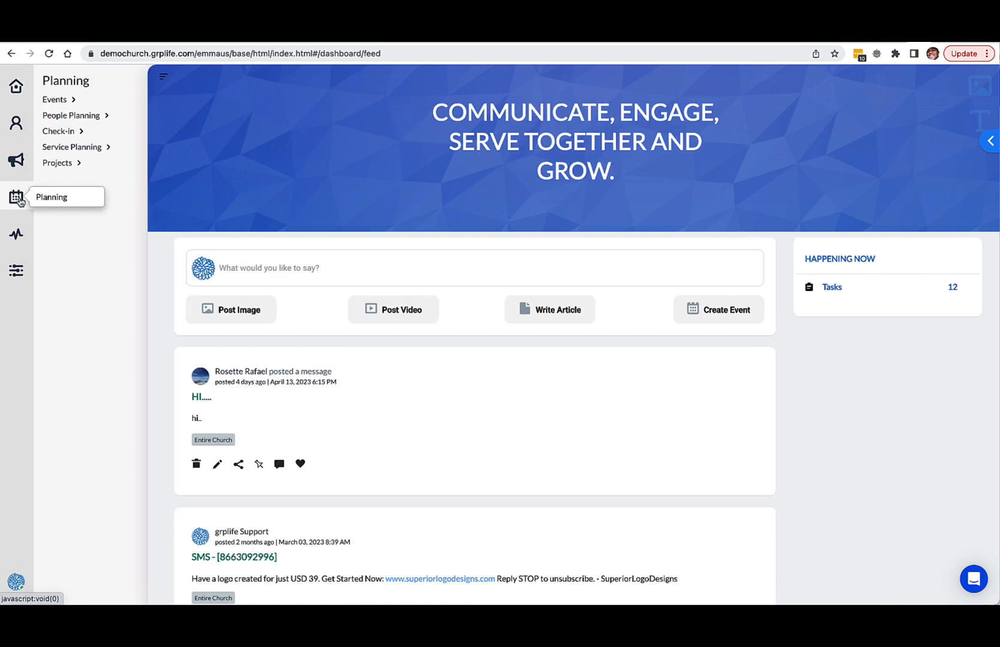
{"action": "left_click", "coordinate": [91, 117]}
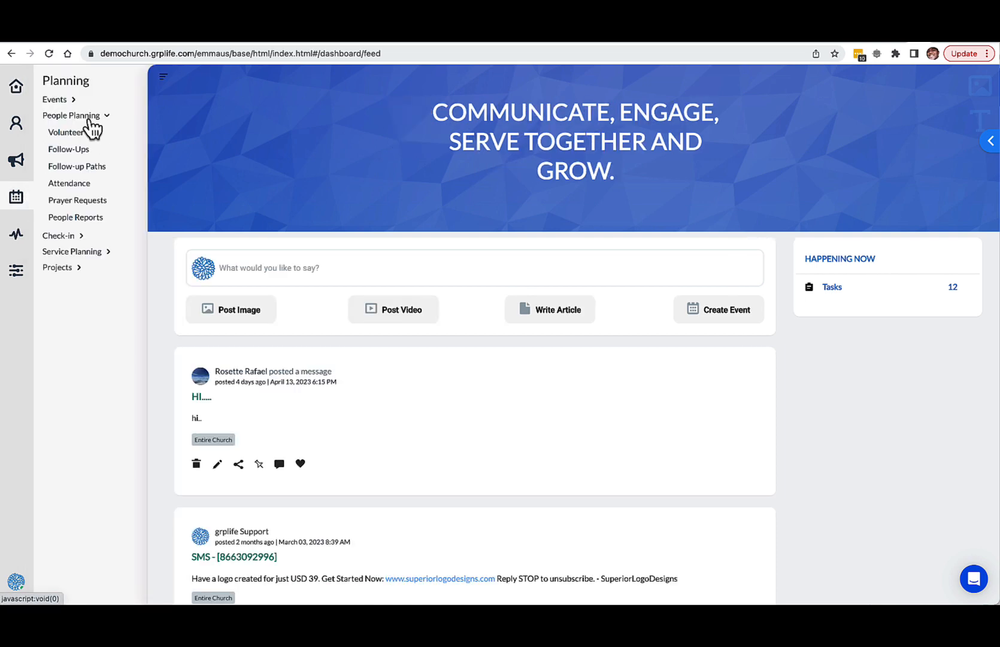
{"action": "left_click", "coordinate": [83, 251]}
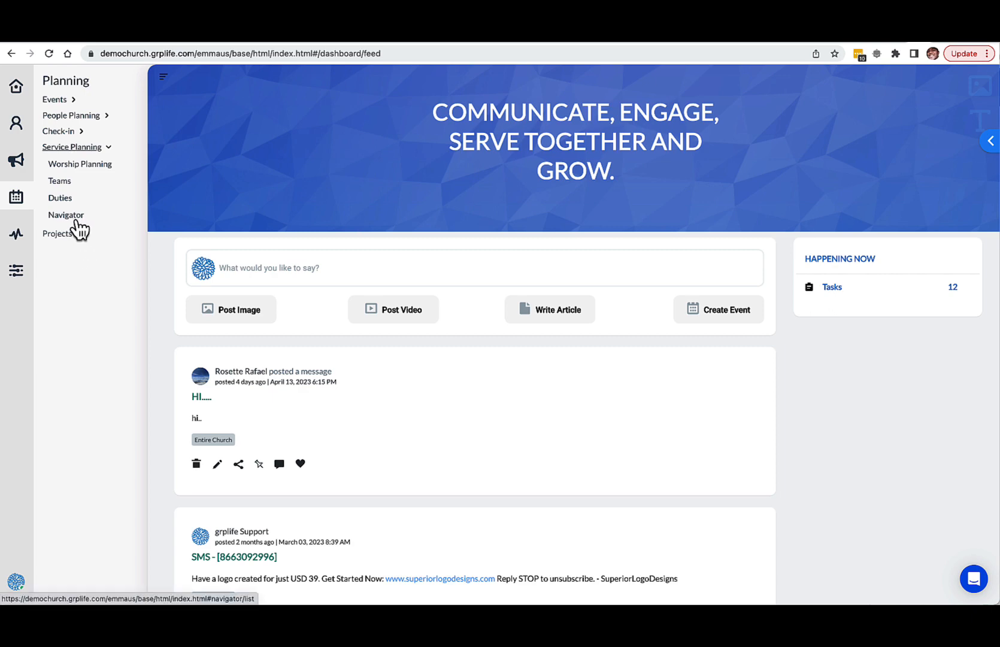
{"action": "left_click", "coordinate": [76, 220]}
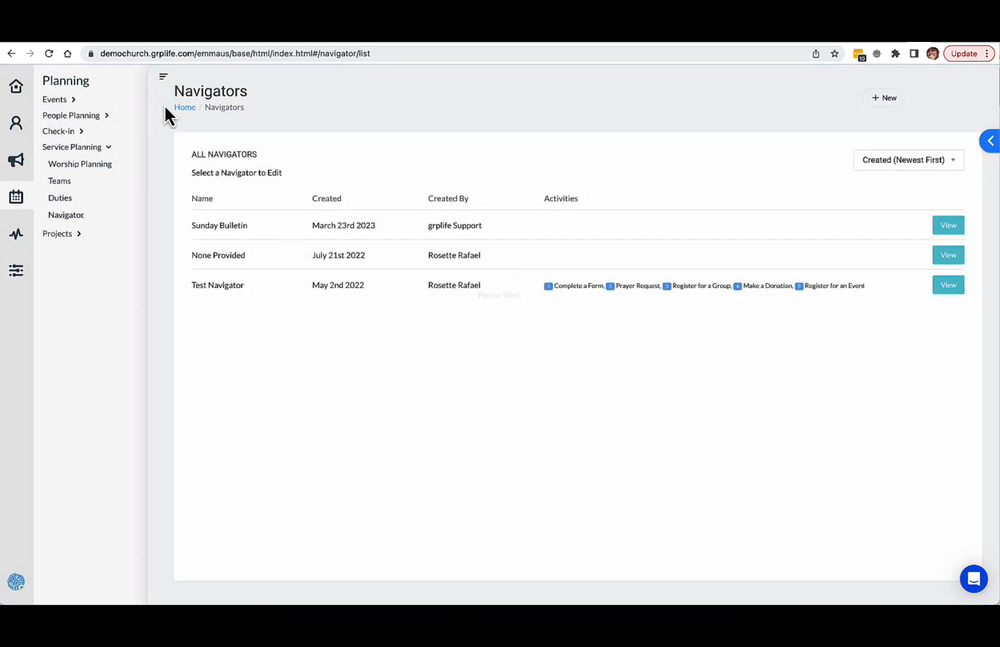
{"action": "left_click", "coordinate": [163, 76]}
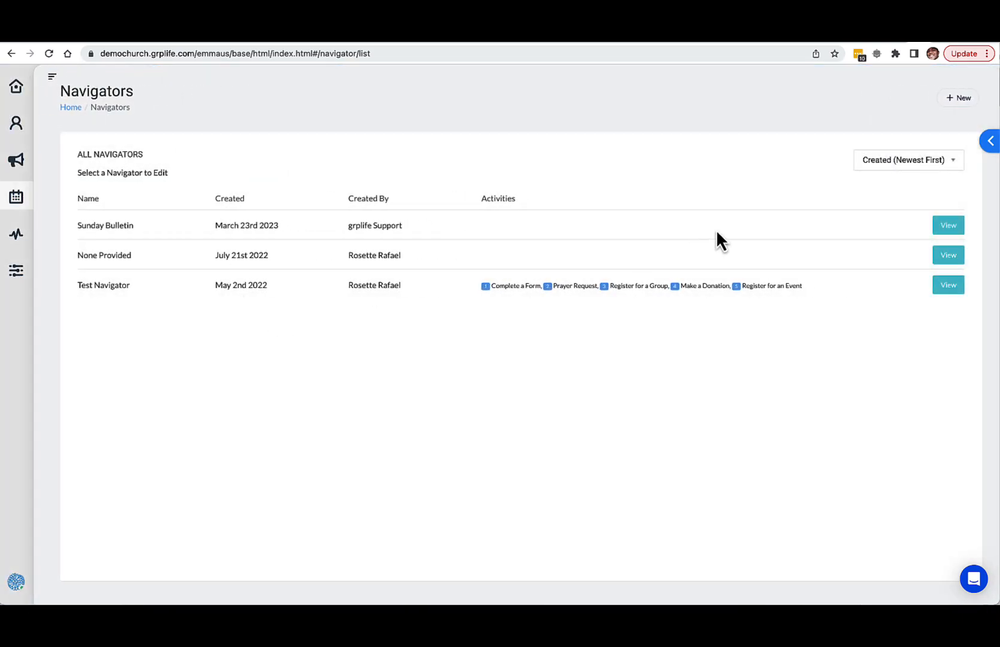
Step: Create a new navigator named "Weekly Bulletin"
{"action": "left_click", "coordinate": [958, 99]}
{"action": "left_click", "coordinate": [394, 142]}
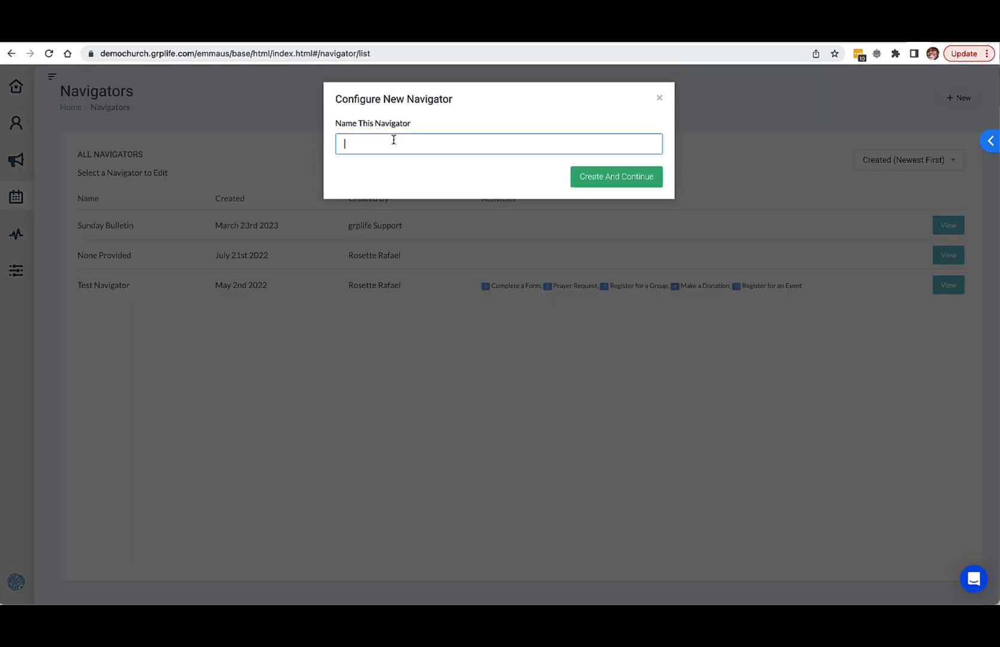
{"action": "type", "text": "Weekly bul"}
{"action": "type", "text": " Bulletin"}
{"action": "left_click", "coordinate": [593, 183]}
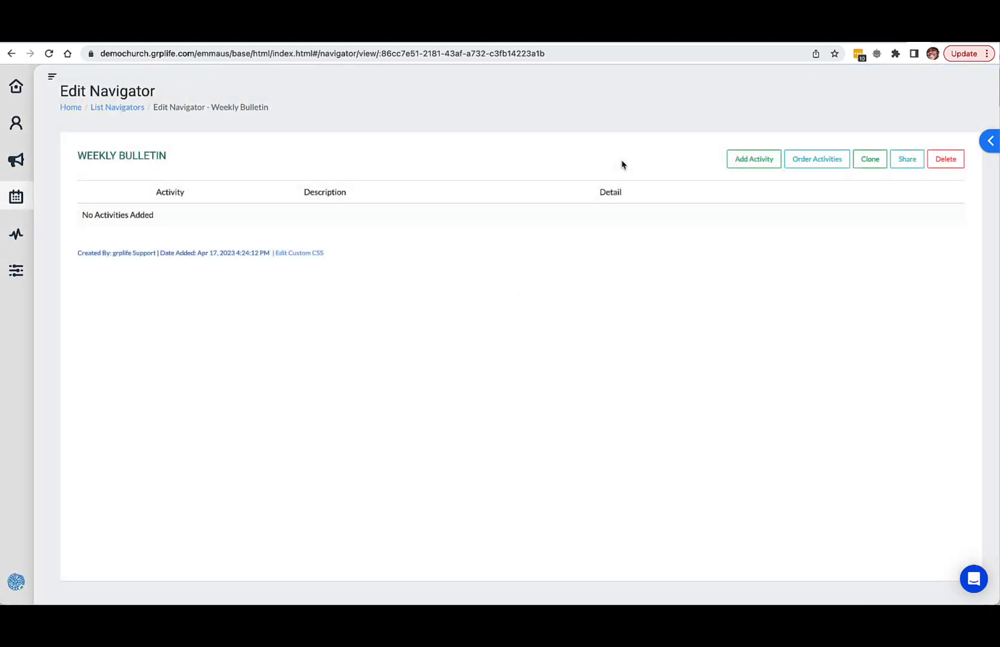
Step: Go back to the navigator list, open Test Navigator's sharing details and copy its navigator link
{"action": "left_click", "coordinate": [133, 109]}
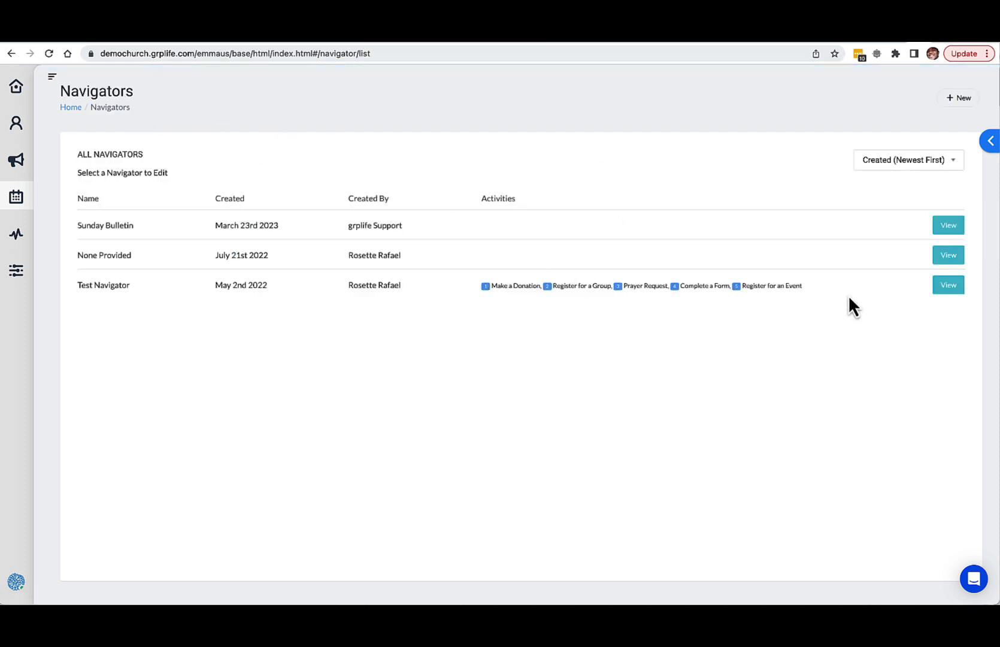
{"action": "left_click", "coordinate": [949, 285]}
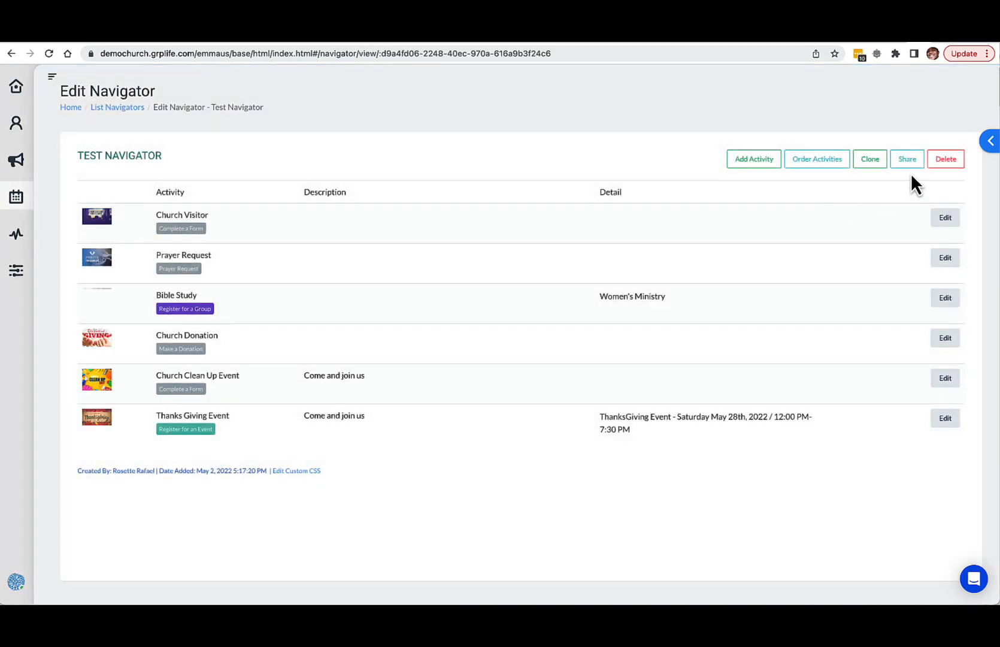
{"action": "left_click", "coordinate": [908, 161]}
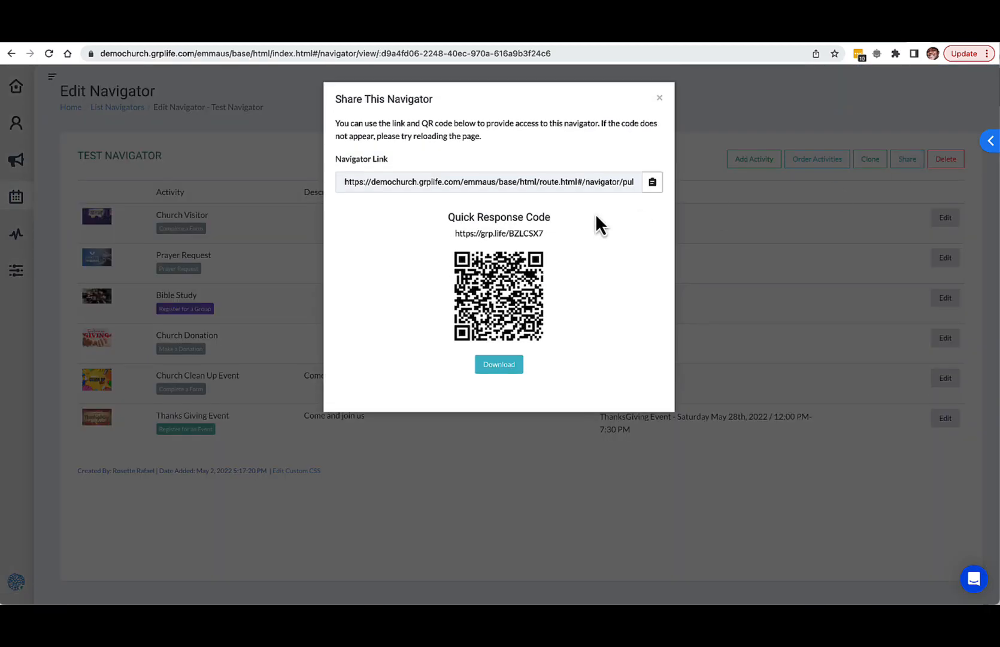
{"action": "left_click", "coordinate": [652, 182]}
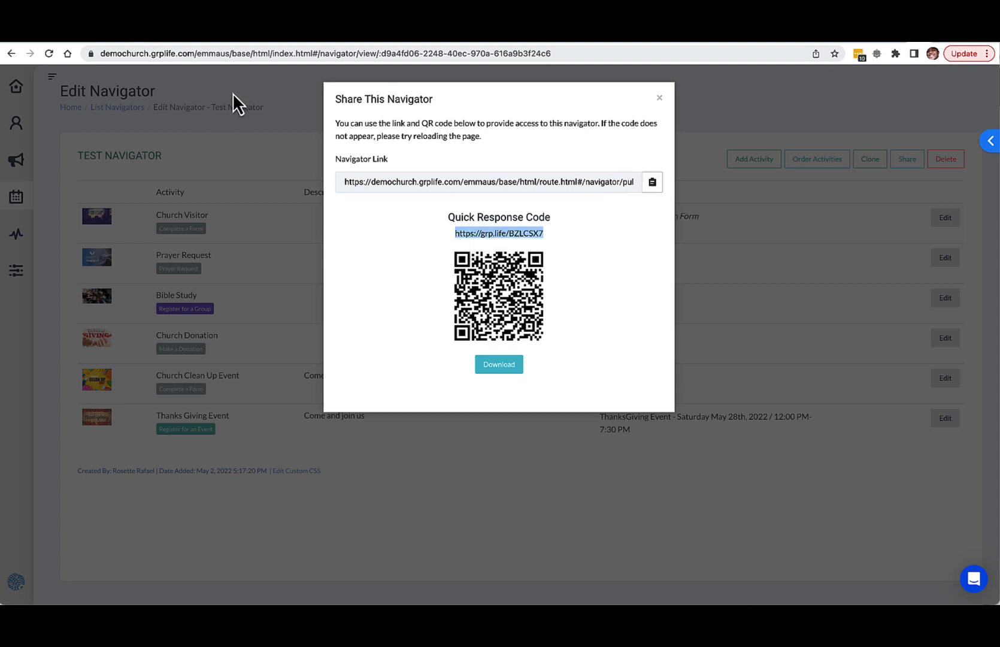
{"action": "left_click", "coordinate": [265, 90]}
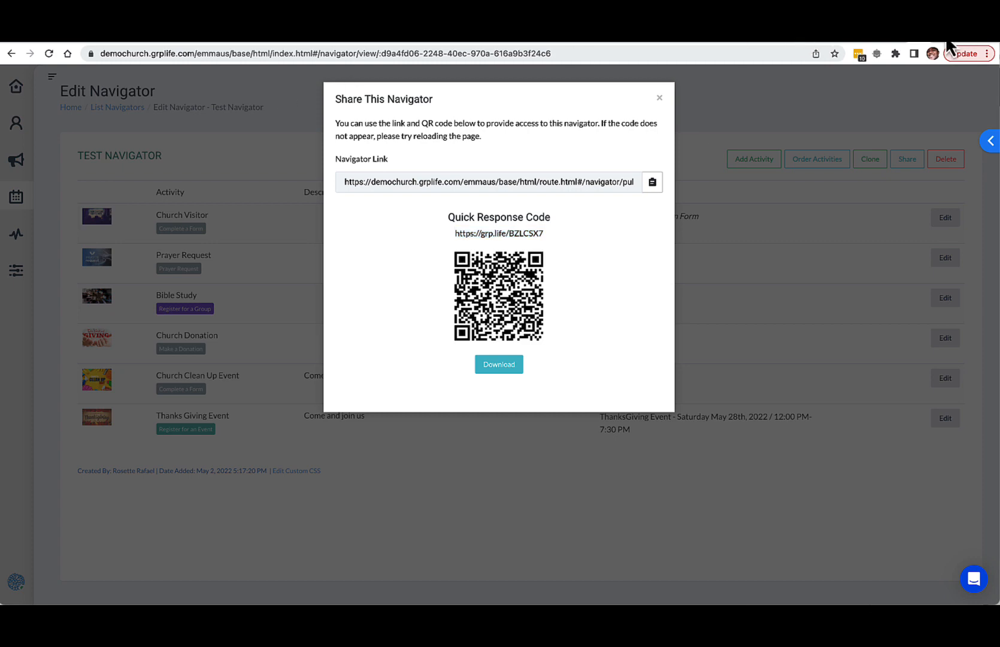
Step: Open the copied navigator link in a new browser tab and preview the public page in the iPhone 12 Pro mobile layout
{"action": "key", "text": "super+t"}
{"action": "type", "text": "https://grp.life/BZLCSX7"}
{"action": "key", "text": "Return"}
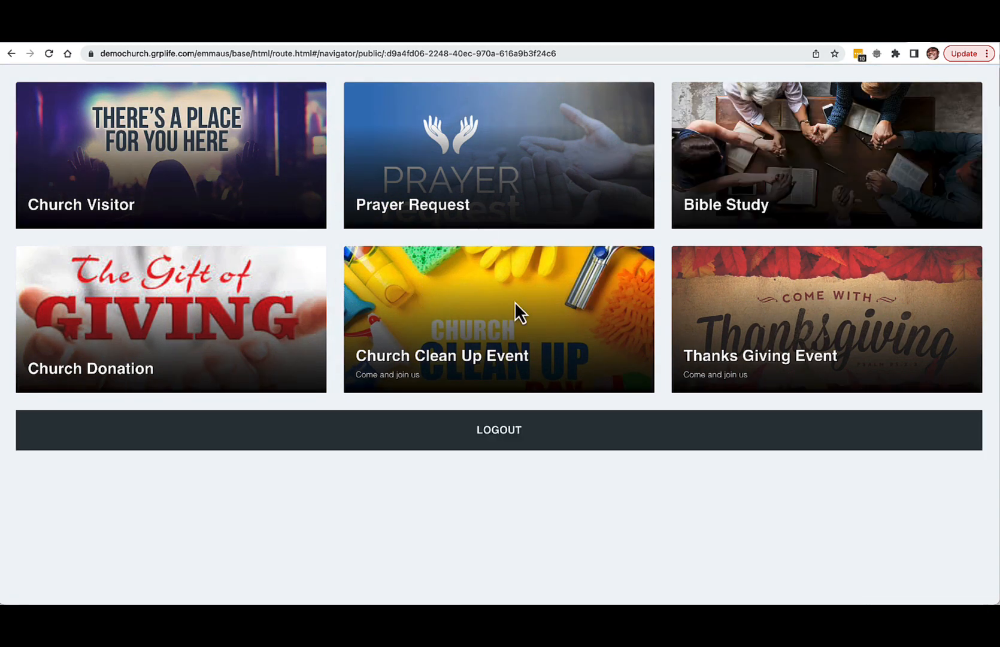
{"action": "key", "text": "super+shift+m"}
{"action": "scroll", "coordinate": [500, 436], "scroll_direction": "down", "scroll_amount": 6}
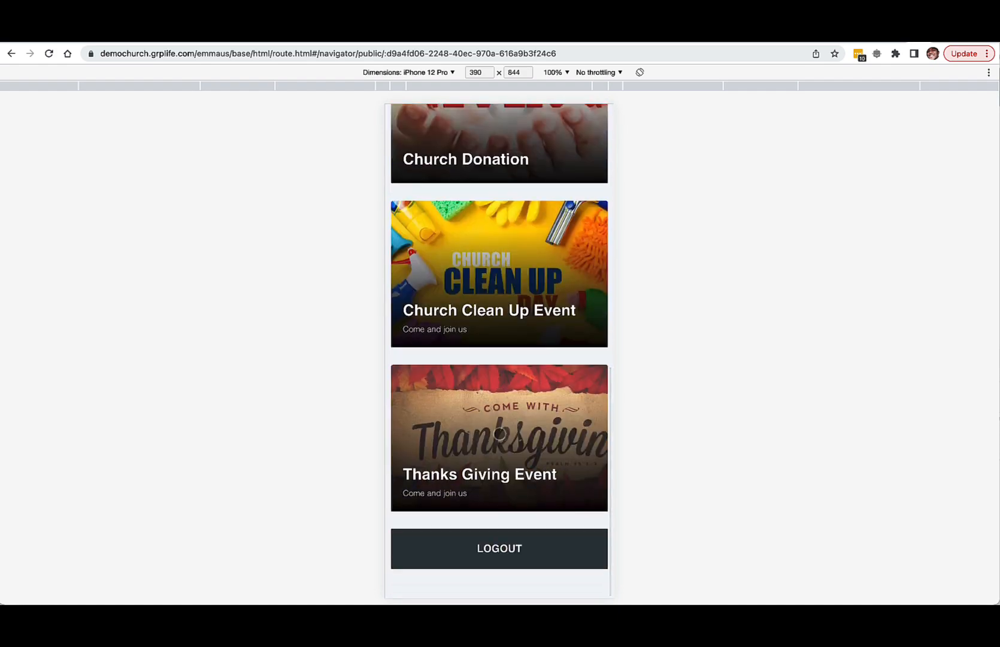
{"action": "scroll", "coordinate": [500, 433], "scroll_direction": "up", "scroll_amount": 10}
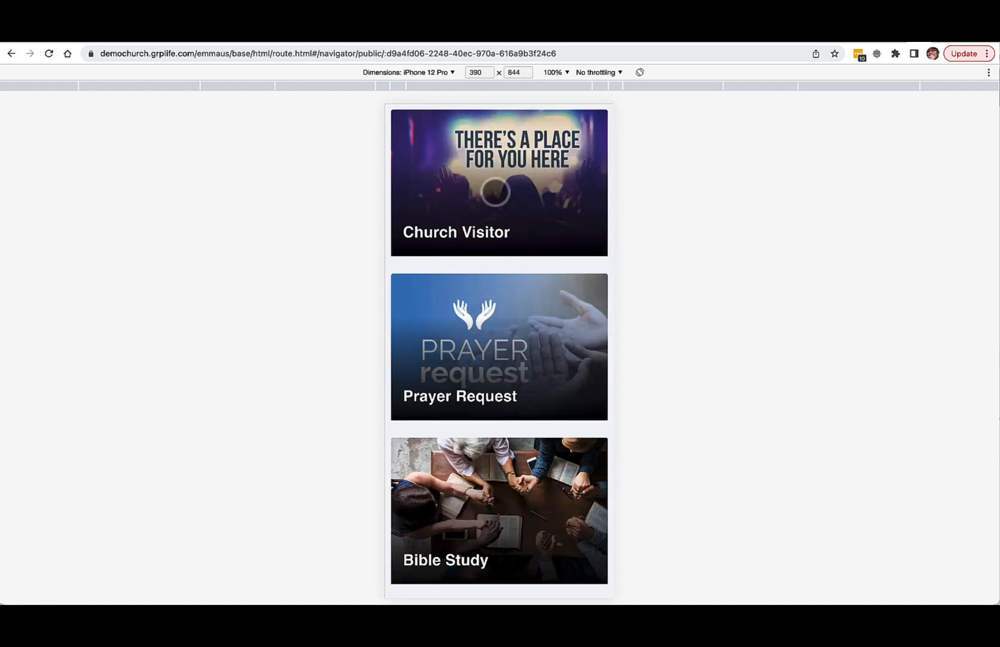
Step: Open the Church Visitor activity's form, return to the mobile preview and look through all the activity tiles
{"action": "left_click", "coordinate": [495, 192]}
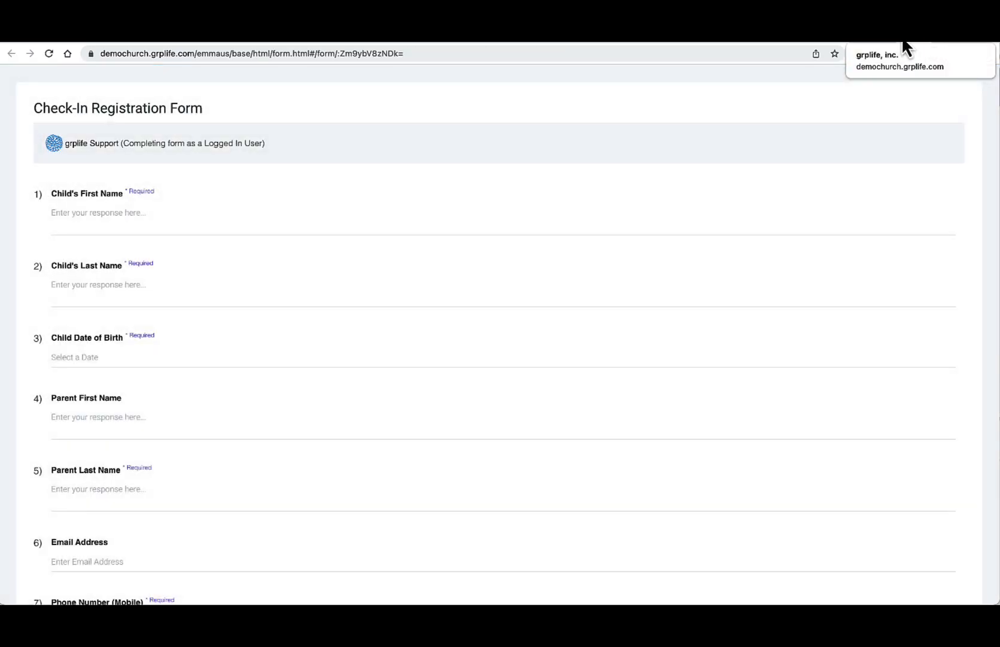
{"action": "left_click", "coordinate": [901, 39]}
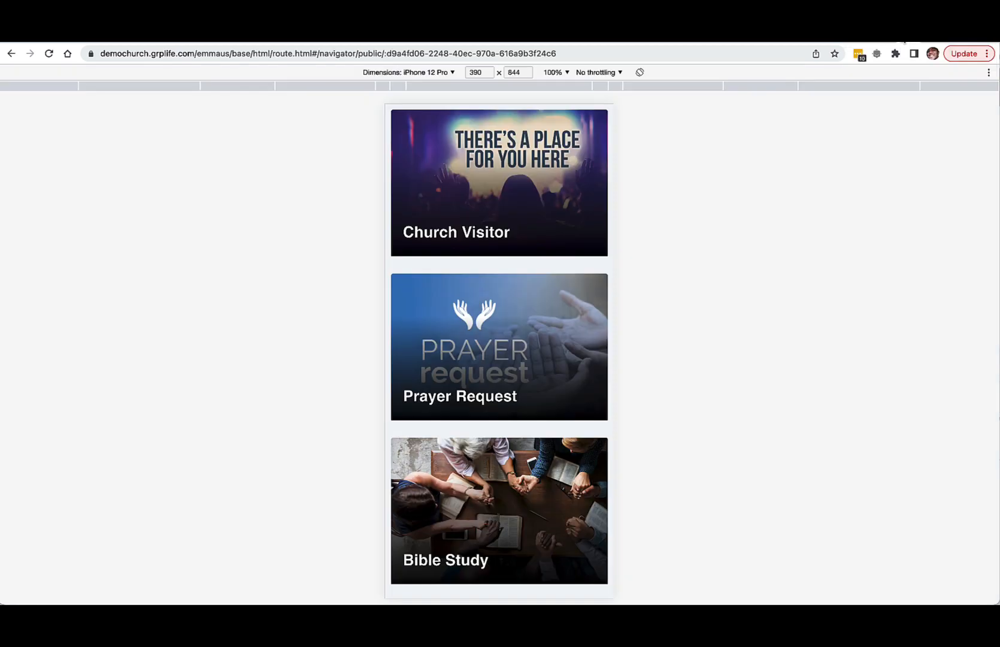
{"action": "scroll", "coordinate": [500, 288], "scroll_direction": "down", "scroll_amount": 1}
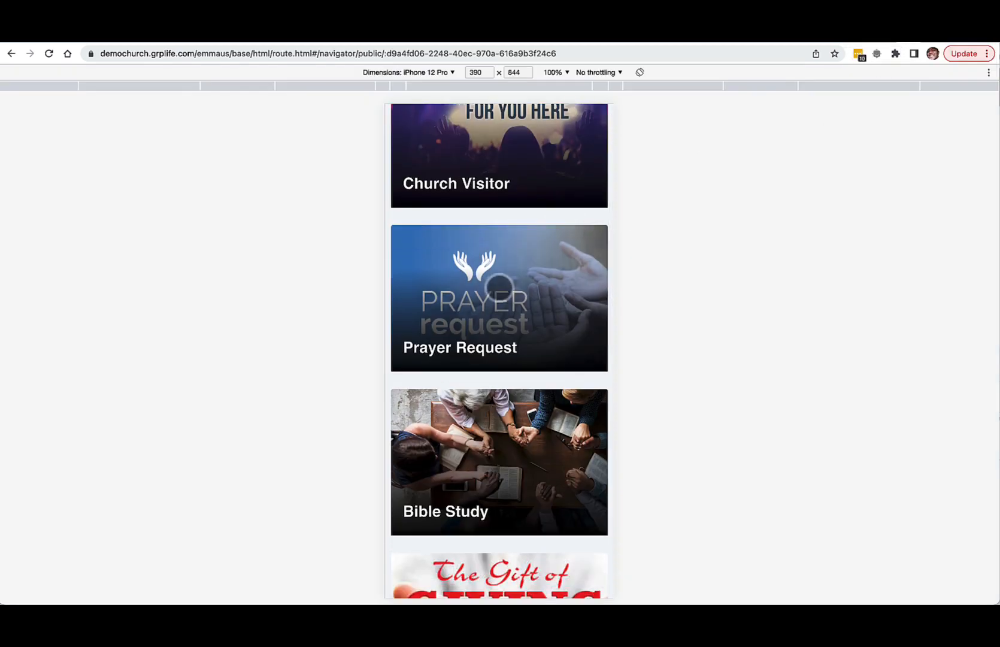
{"action": "scroll", "coordinate": [494, 378], "scroll_direction": "down", "scroll_amount": 2}
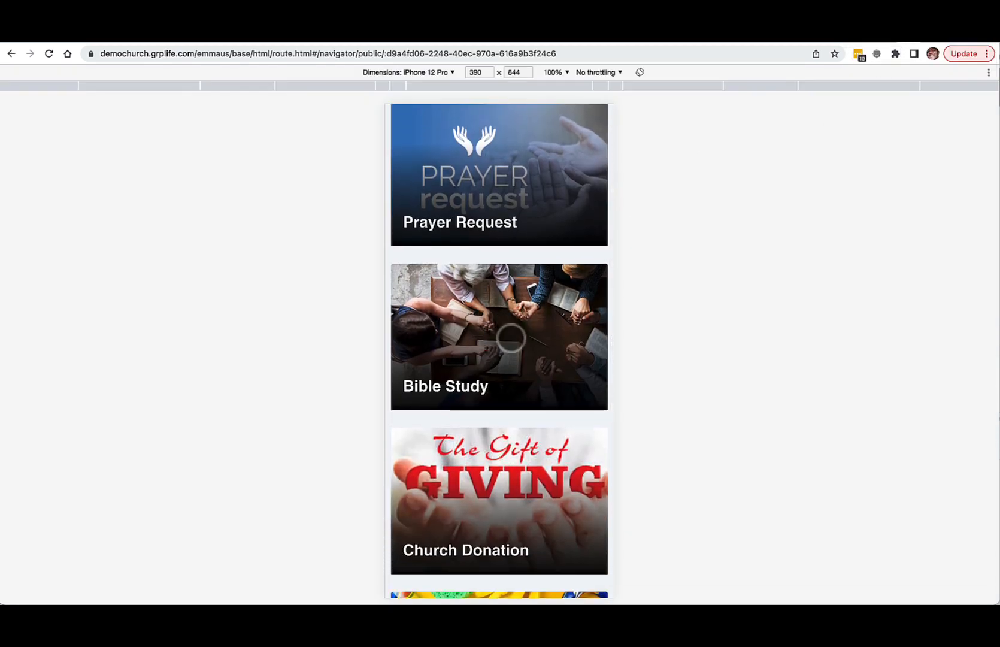
{"action": "scroll", "coordinate": [493, 378], "scroll_direction": "down", "scroll_amount": 2}
{"action": "scroll", "coordinate": [491, 379], "scroll_direction": "down", "scroll_amount": 1}
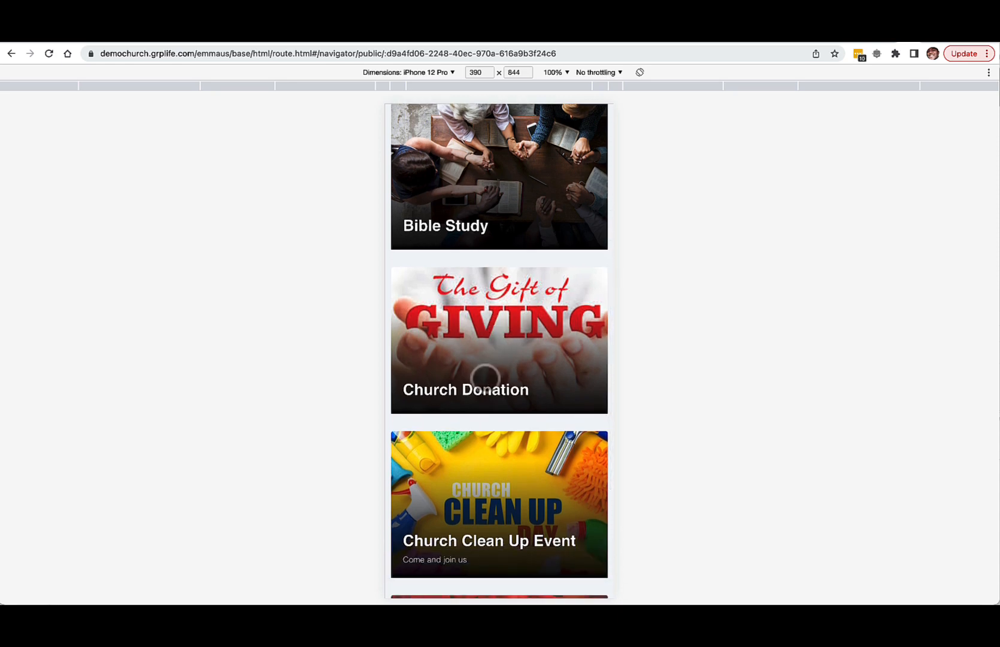
{"action": "scroll", "coordinate": [487, 375], "scroll_direction": "down", "scroll_amount": 3}
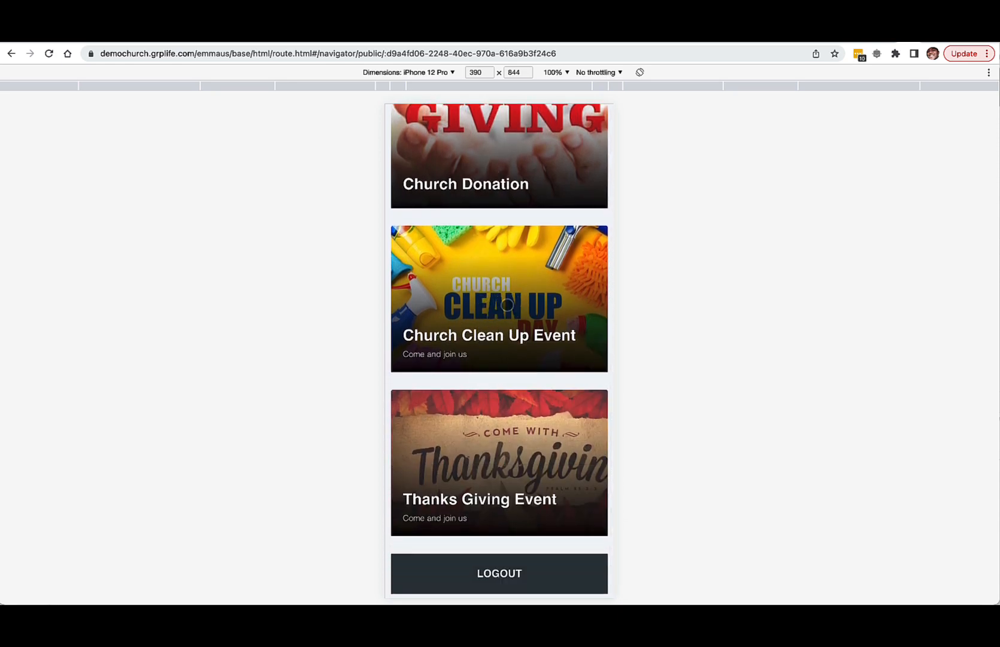
{"action": "scroll", "coordinate": [507, 306], "scroll_direction": "down", "scroll_amount": 1}
{"action": "scroll", "coordinate": [507, 307], "scroll_direction": "up", "scroll_amount": 10}
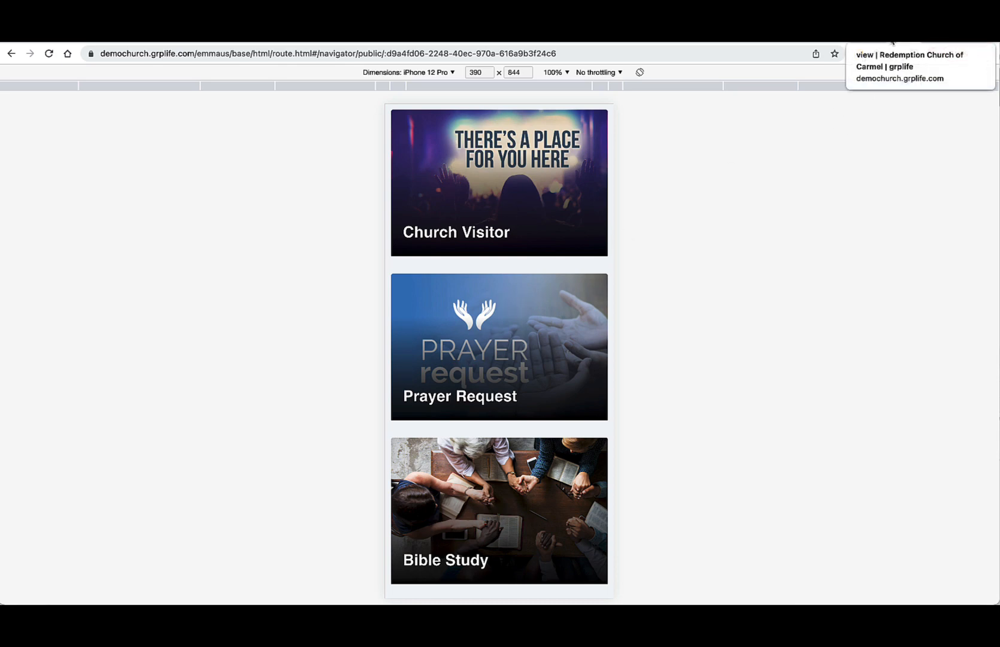
Step: Return to Test Navigator, close its sharing details and open the Weekly Bulletin navigator for editing
{"action": "left_click", "coordinate": [893, 42]}
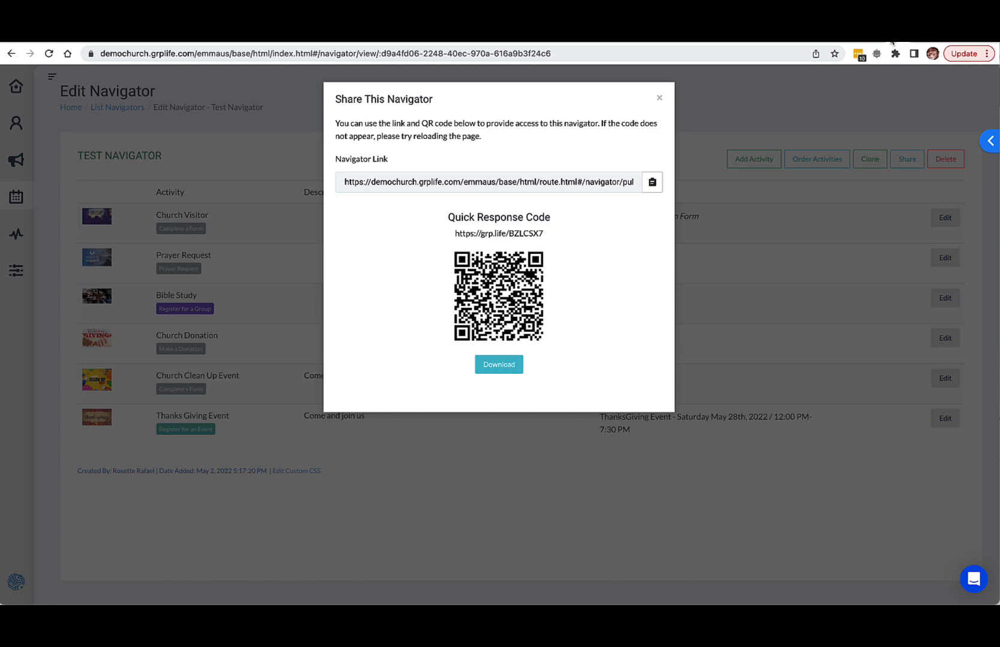
{"action": "left_click", "coordinate": [660, 99]}
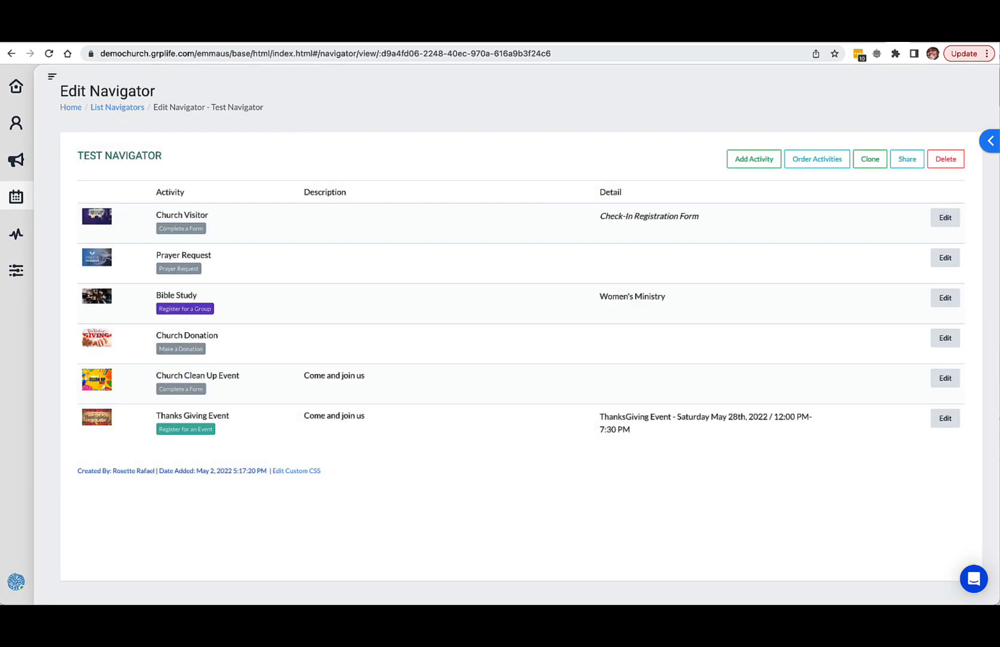
{"action": "left_click", "coordinate": [117, 108]}
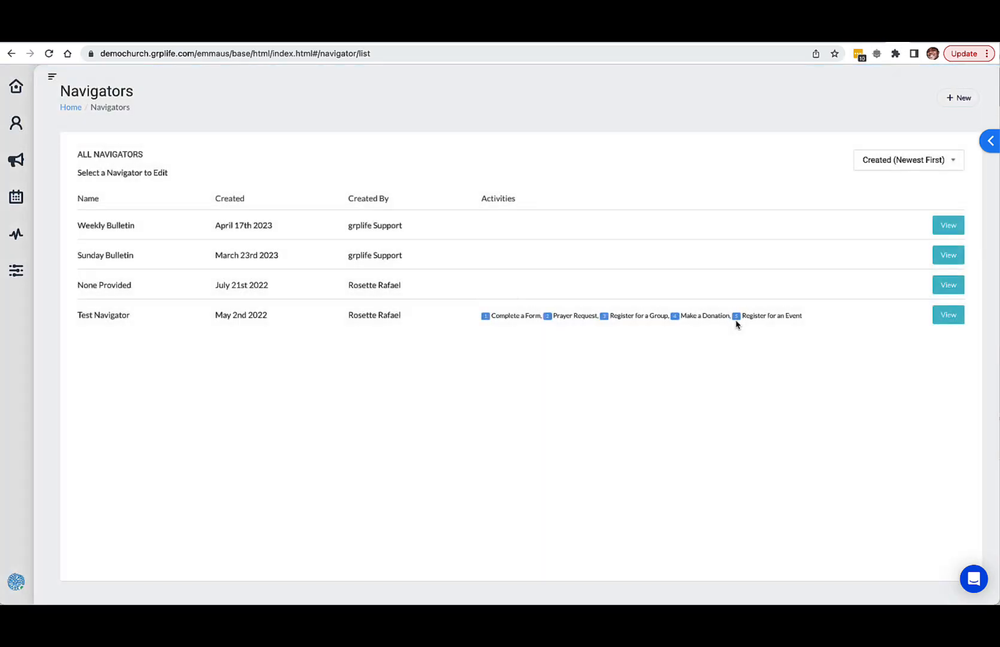
{"action": "left_click", "coordinate": [948, 228]}
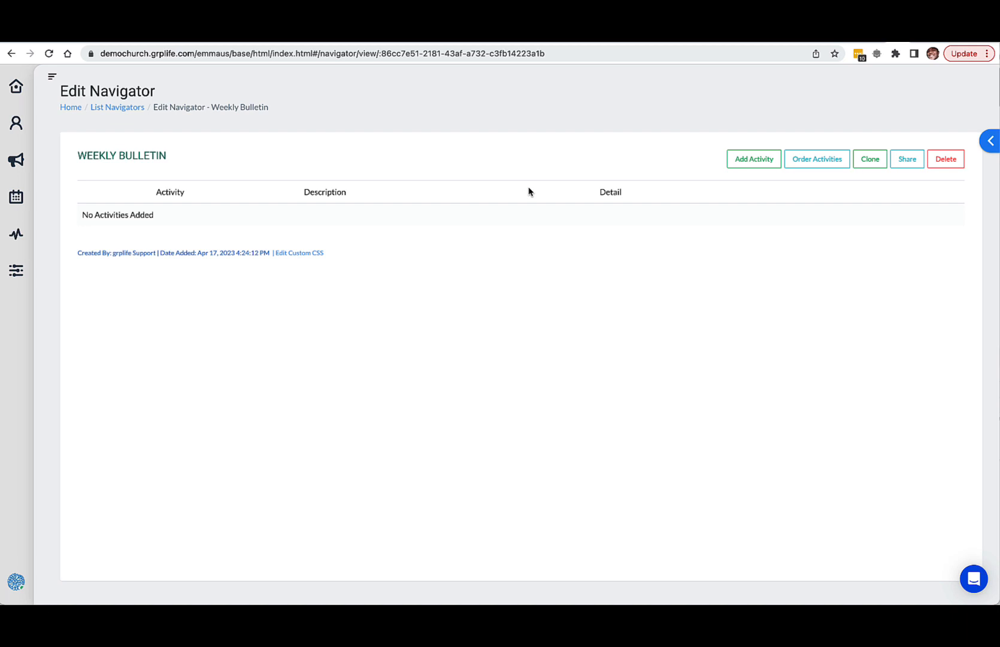
Step: Start a new activity in the Weekly Bulletin navigator and name it "Connection Card"
{"action": "left_click", "coordinate": [751, 160]}
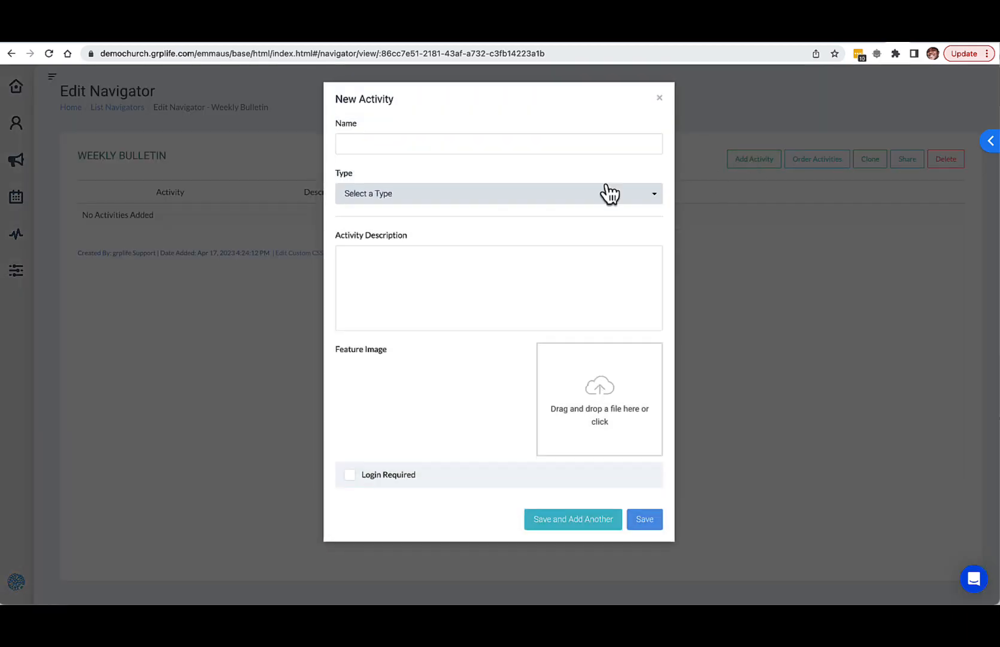
{"action": "left_click", "coordinate": [403, 148]}
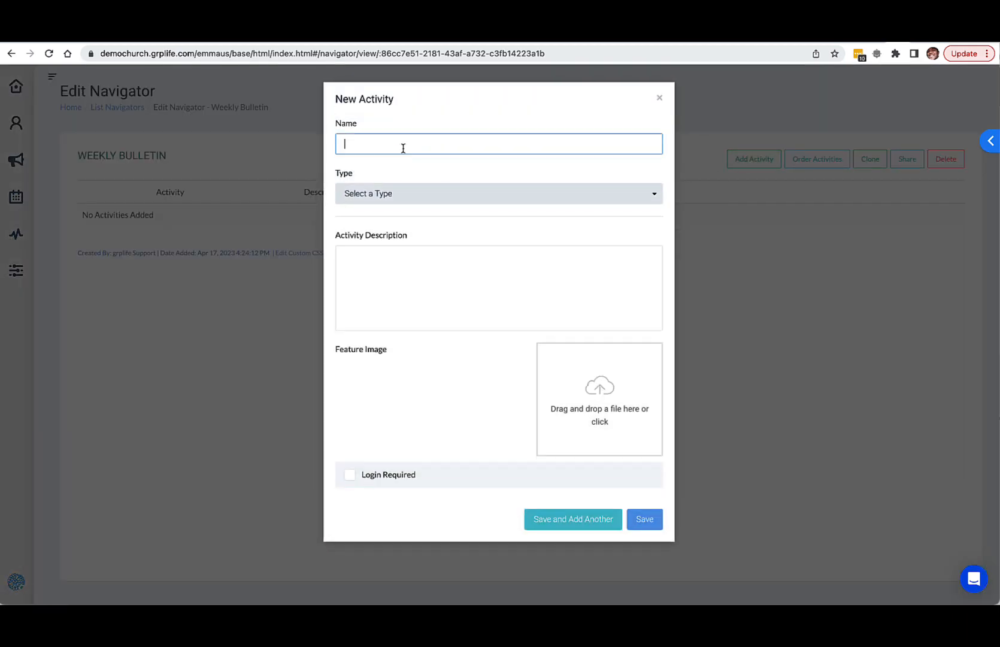
{"action": "type", "text": "Connectino"}
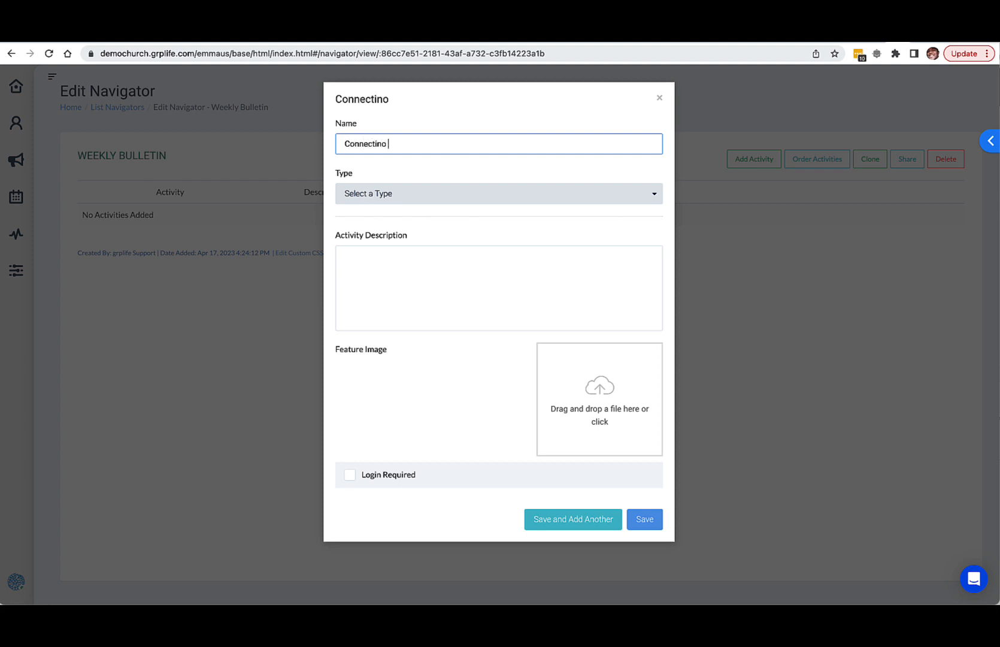
{"action": "key", "text": "BackSpace"}
{"action": "key", "text": "BackSpace"}
{"action": "key", "text": "BackSpace"}
{"action": "type", "text": "on Card"}
Step: Set the Connection Card activity's type to Complete a Form
{"action": "left_click", "coordinate": [415, 194]}
{"action": "scroll", "coordinate": [411, 281], "scroll_direction": "down", "scroll_amount": 2}
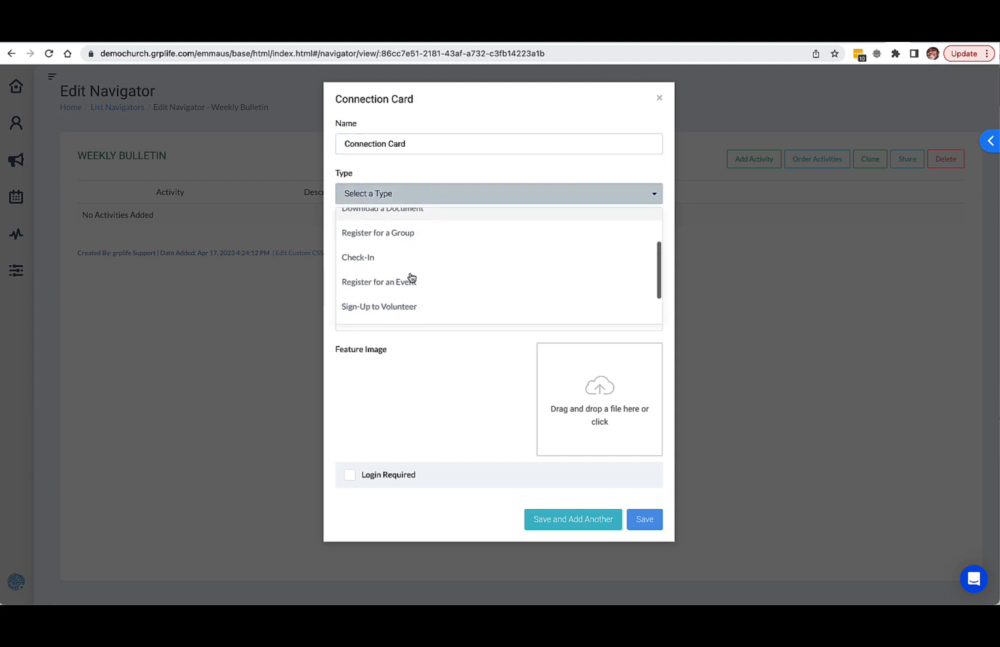
{"action": "scroll", "coordinate": [411, 279], "scroll_direction": "up", "scroll_amount": 2}
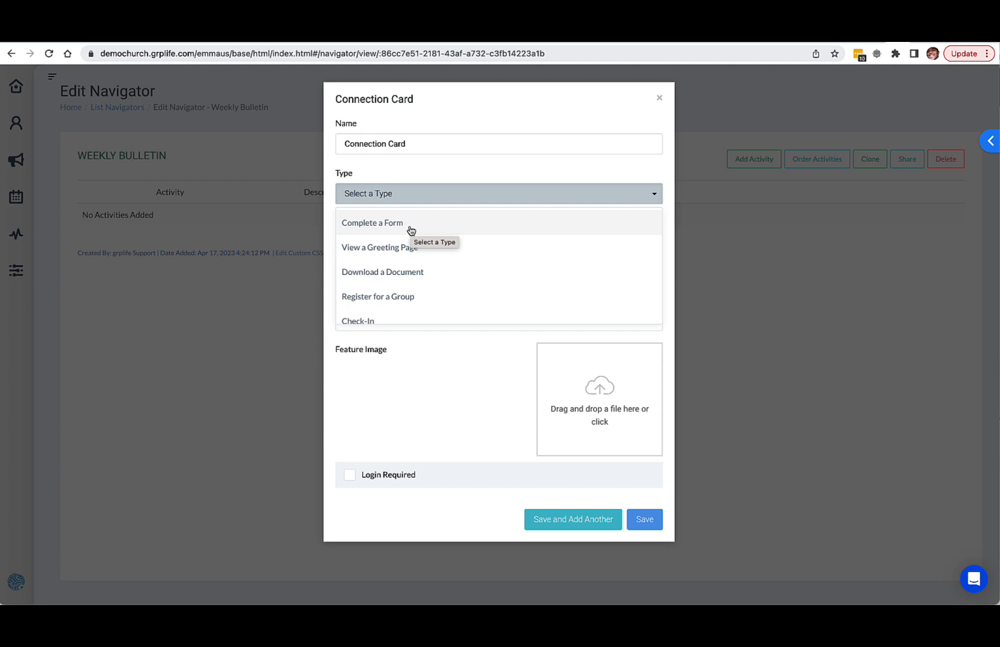
{"action": "left_click", "coordinate": [411, 230]}
Step: Choose the First-time Guest Form as the form for the Connection Card activity
{"action": "left_click", "coordinate": [416, 258]}
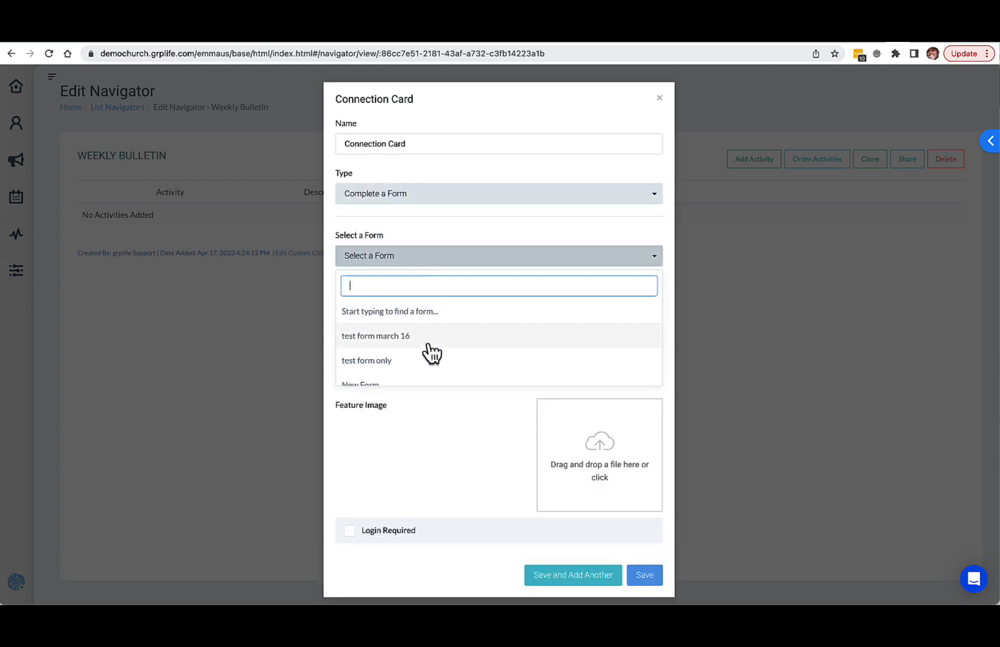
{"action": "scroll", "coordinate": [431, 353], "scroll_direction": "down", "scroll_amount": 6}
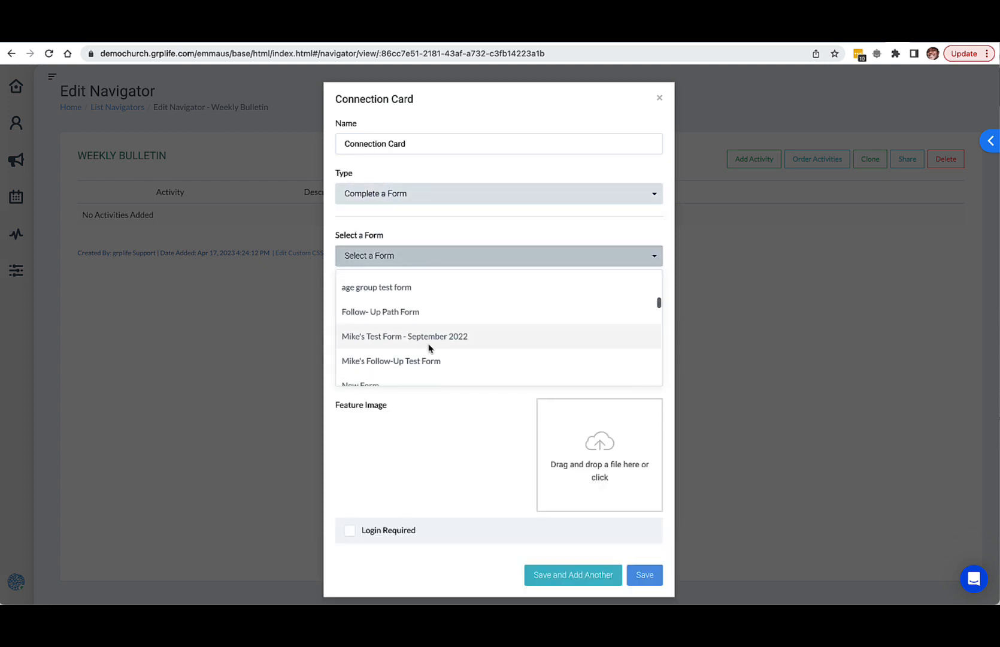
{"action": "scroll", "coordinate": [429, 348], "scroll_direction": "down", "scroll_amount": 4}
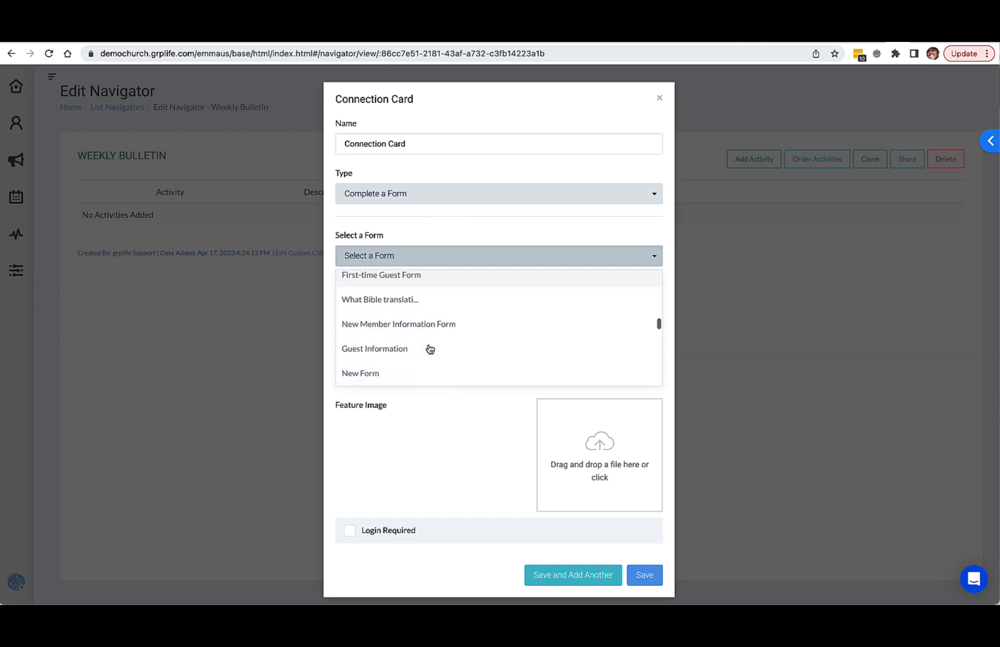
{"action": "scroll", "coordinate": [430, 348], "scroll_direction": "up", "scroll_amount": 2}
{"action": "left_click", "coordinate": [418, 318]}
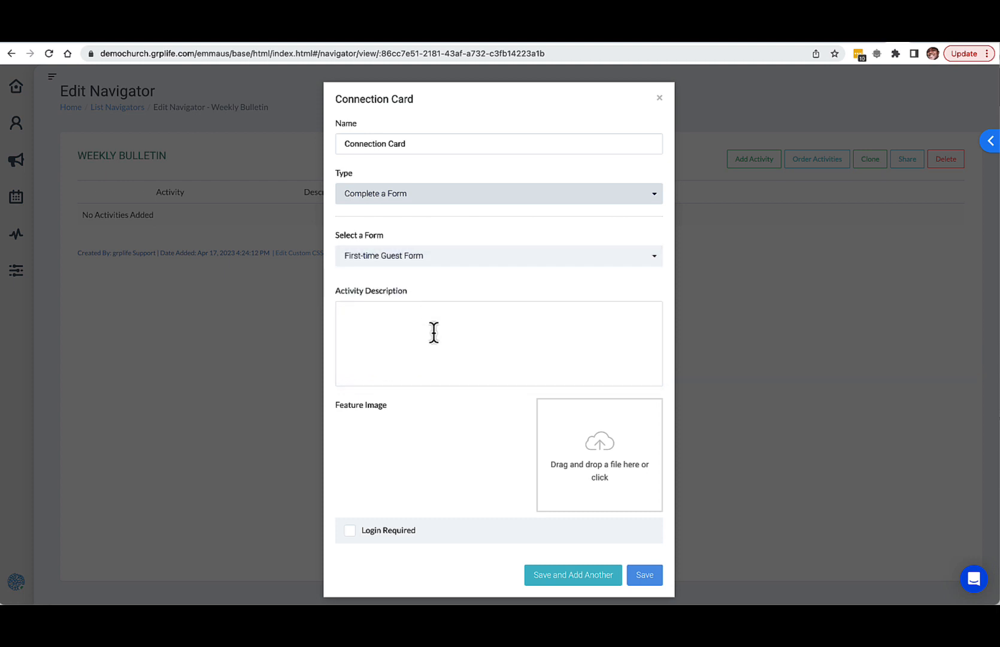
Step: Enter "We're happy you're here!" as the Connection Card's activity description
{"action": "left_click", "coordinate": [434, 331]}
{"action": "type", "text": "W"}
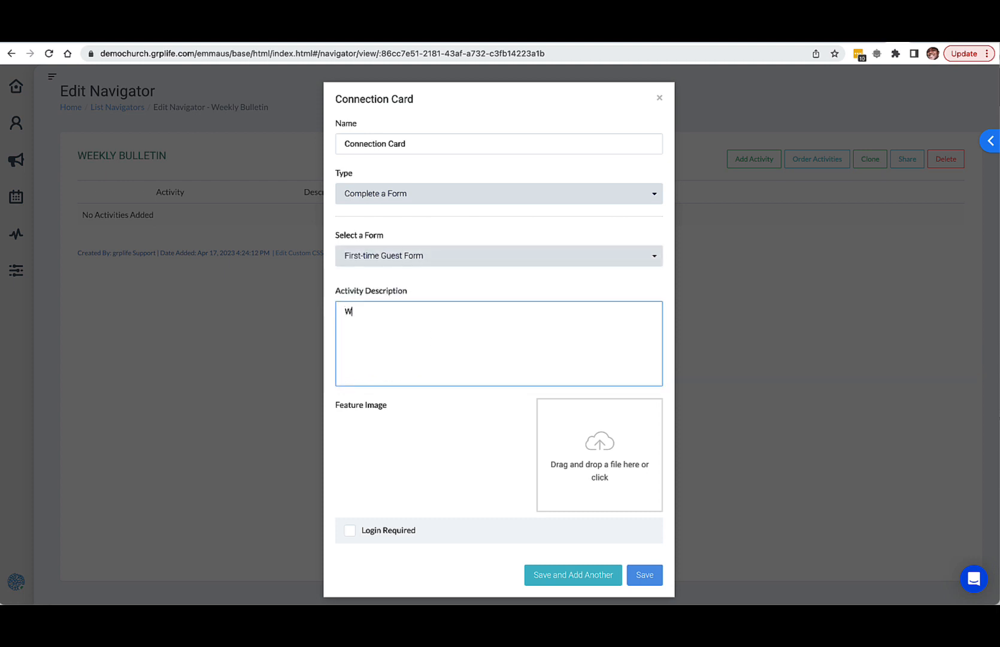
{"action": "type", "text": "e're happy you're here!"}
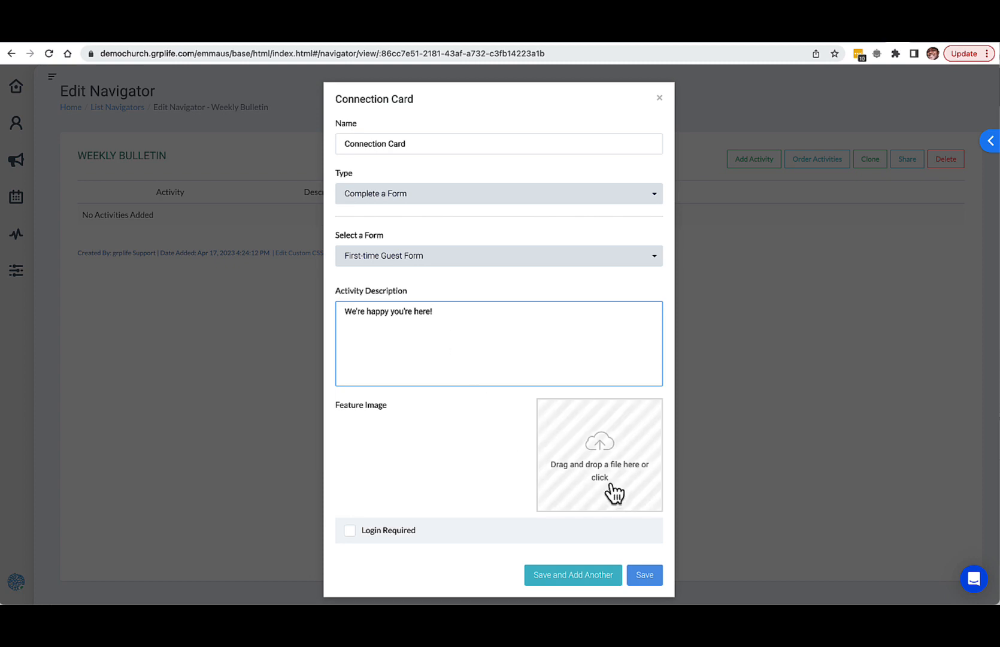
Step: Add a photo of the congregation as the Connection Card's feature image and close the activity, leaving login not required
{"action": "left_click", "coordinate": [626, 473]}
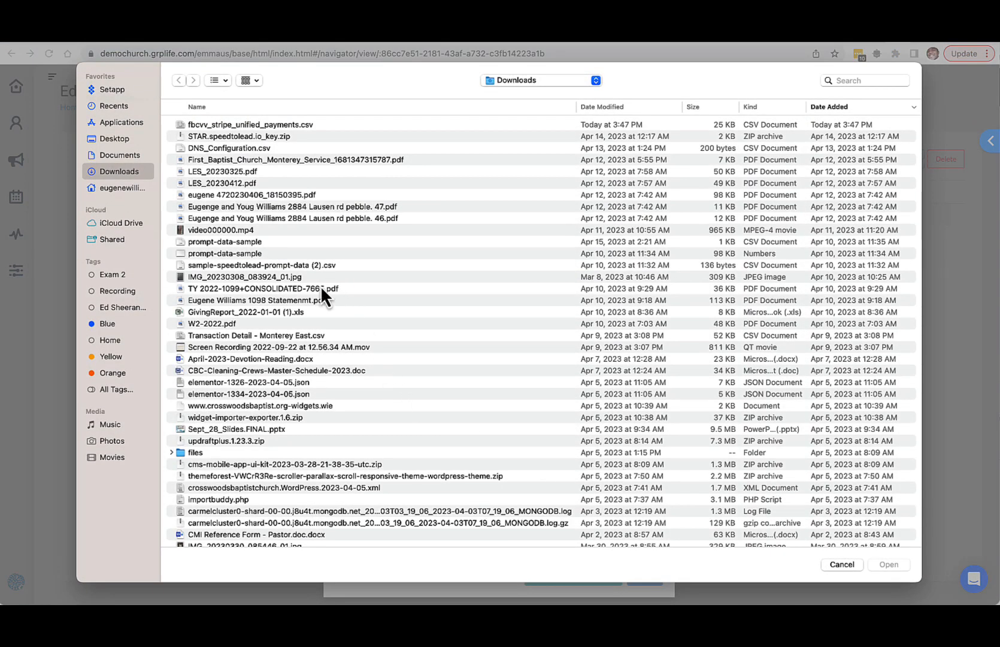
{"action": "scroll", "coordinate": [321, 286], "scroll_direction": "down", "scroll_amount": 5}
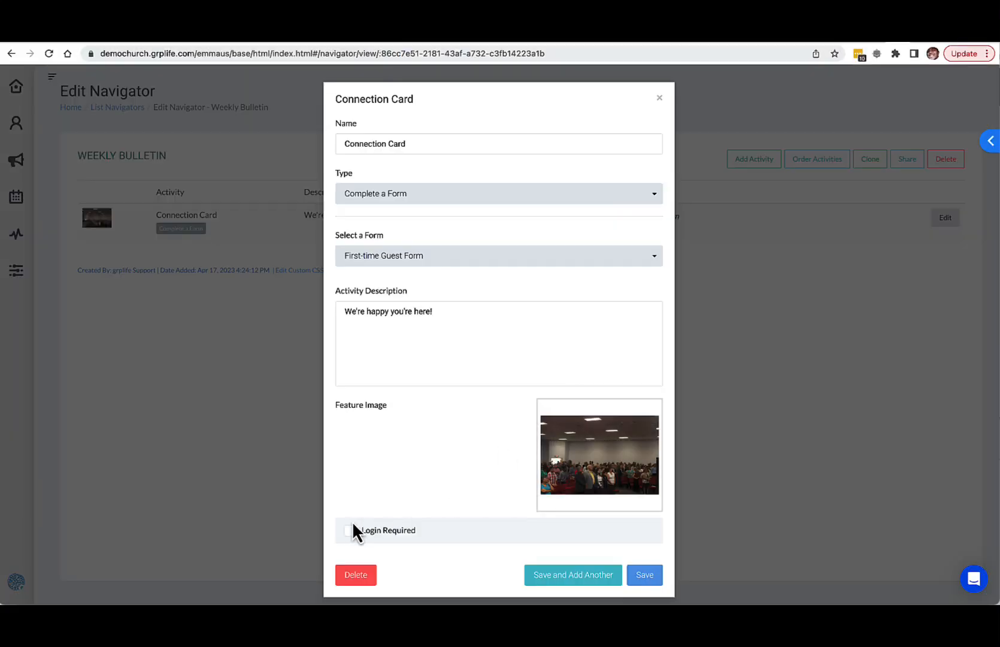
{"action": "left_click", "coordinate": [349, 531]}
{"action": "left_click", "coordinate": [350, 531]}
{"action": "left_click", "coordinate": [660, 98]}
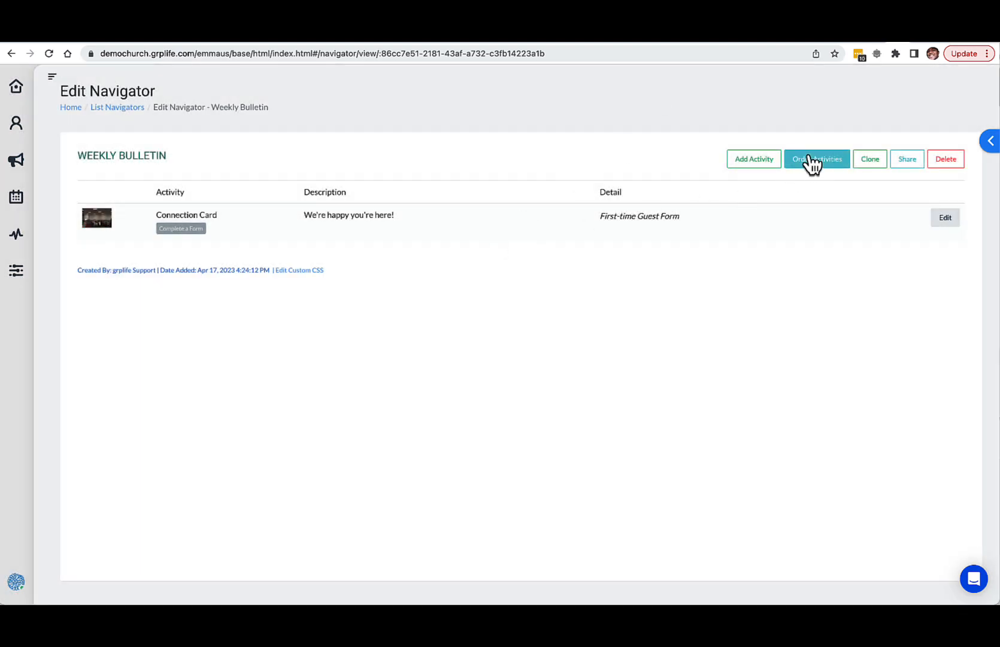
Step: Start another activity in the Weekly Bulletin navigator and name it "Volunteer!"
{"action": "left_click", "coordinate": [740, 161]}
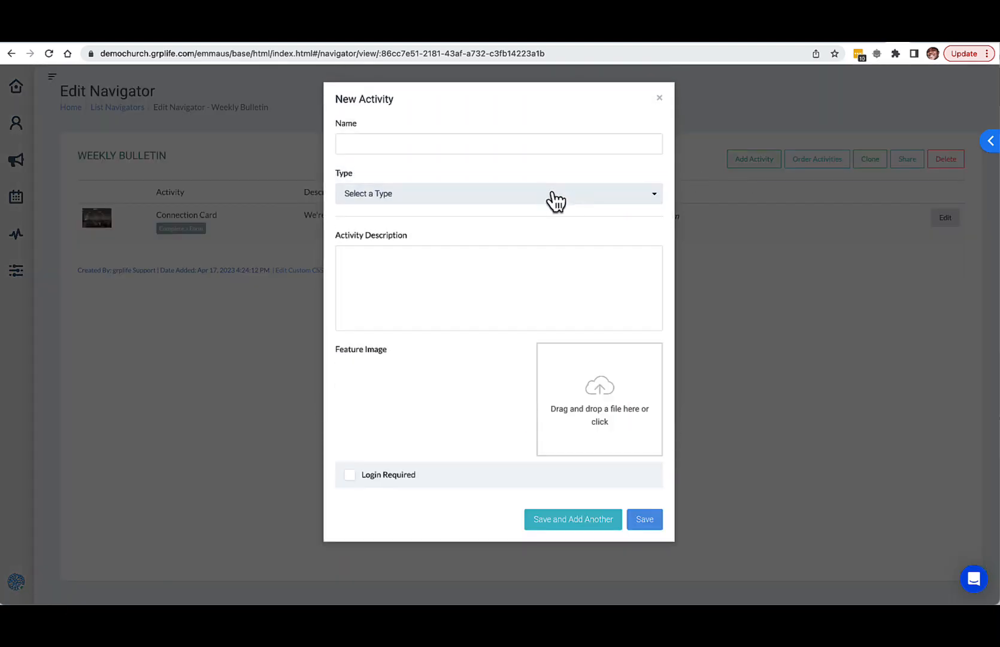
{"action": "left_click", "coordinate": [515, 150]}
{"action": "type", "text": "Vo"}
{"action": "type", "text": "lunteer!"}
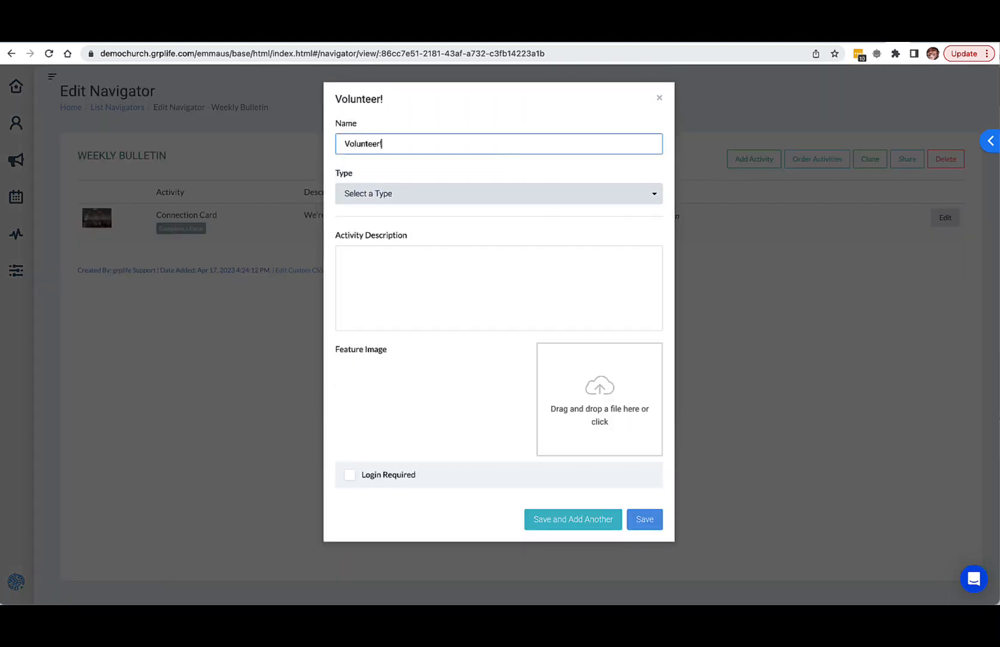
Step: Set the Volunteer! activity's type to Sign-Up to Volunteer
{"action": "left_click", "coordinate": [521, 195]}
{"action": "scroll", "coordinate": [459, 276], "scroll_direction": "down", "scroll_amount": 2}
{"action": "scroll", "coordinate": [459, 276], "scroll_direction": "down", "scroll_amount": 1}
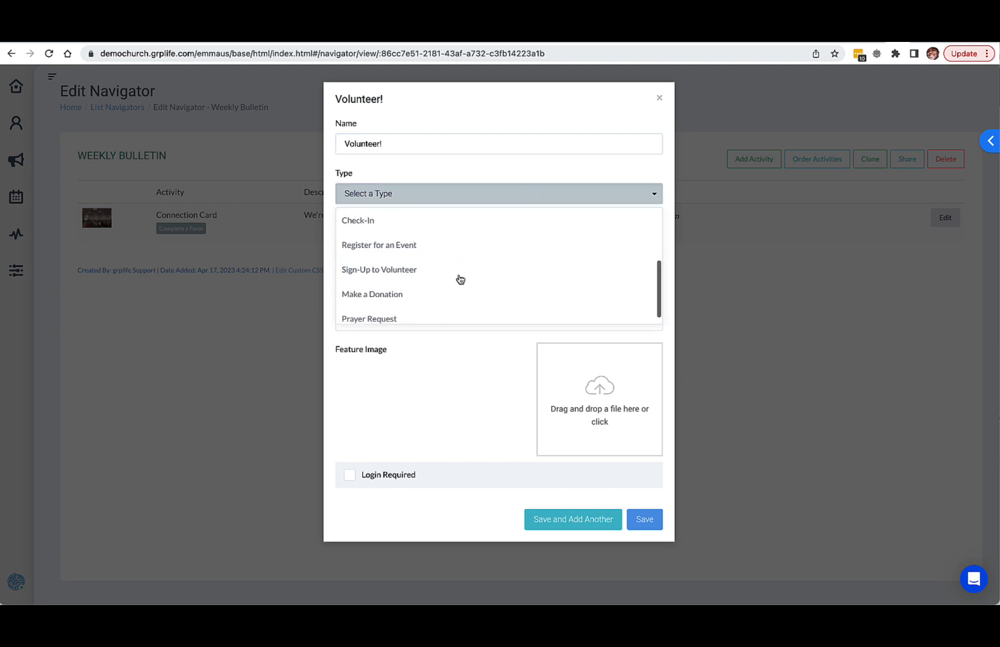
{"action": "left_click", "coordinate": [429, 273]}
Step: Choose Volunteers for Youth Activity as the Volunteer! activity's sign-up form
{"action": "left_click", "coordinate": [442, 267]}
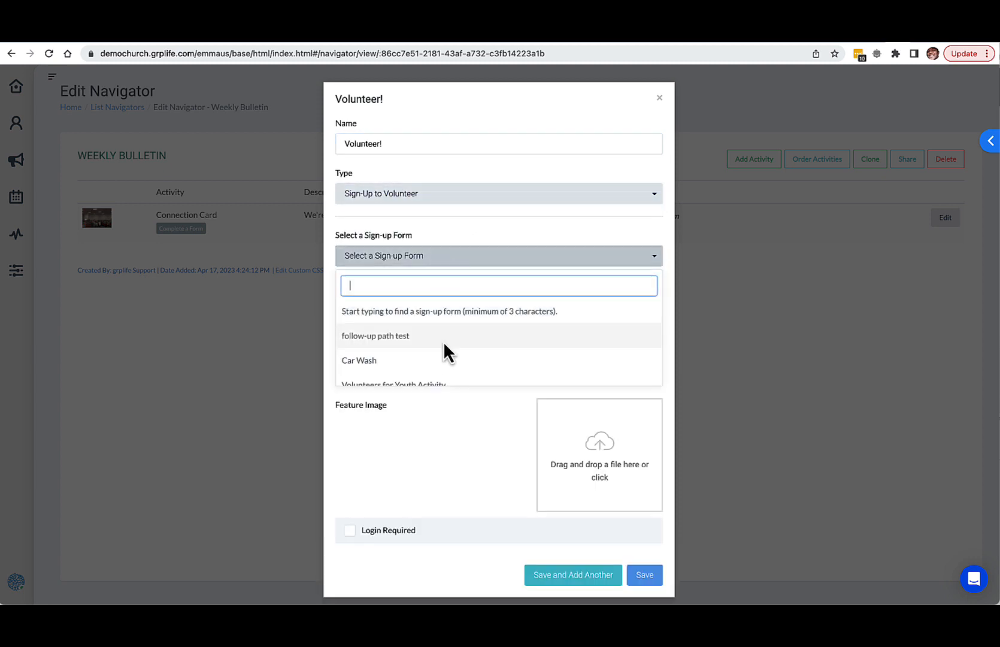
{"action": "scroll", "coordinate": [444, 353], "scroll_direction": "down", "scroll_amount": 3}
{"action": "scroll", "coordinate": [445, 354], "scroll_direction": "down", "scroll_amount": 4}
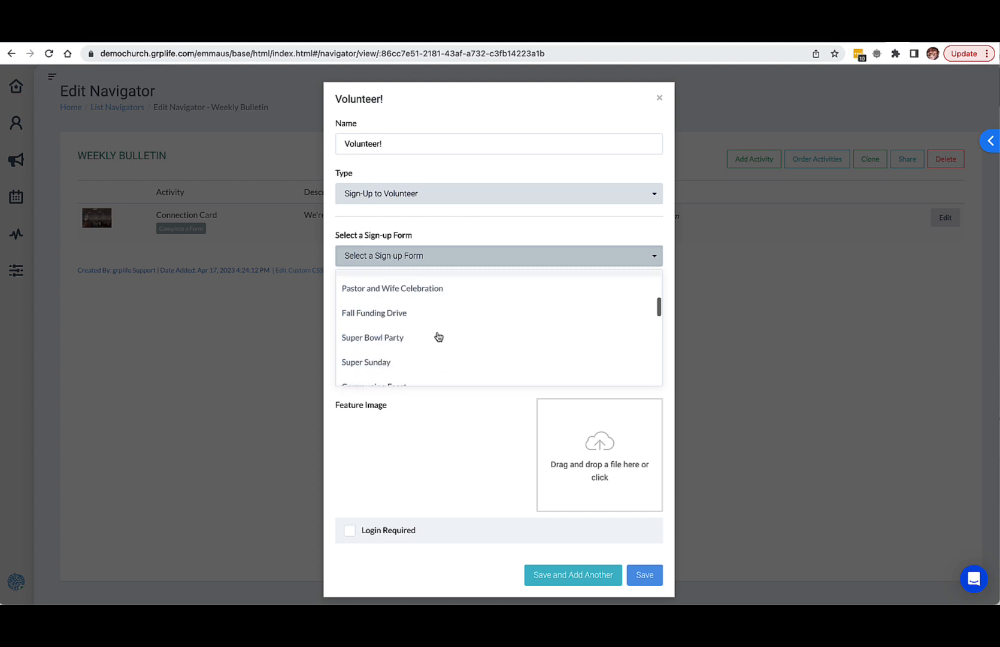
{"action": "scroll", "coordinate": [438, 336], "scroll_direction": "down", "scroll_amount": 1}
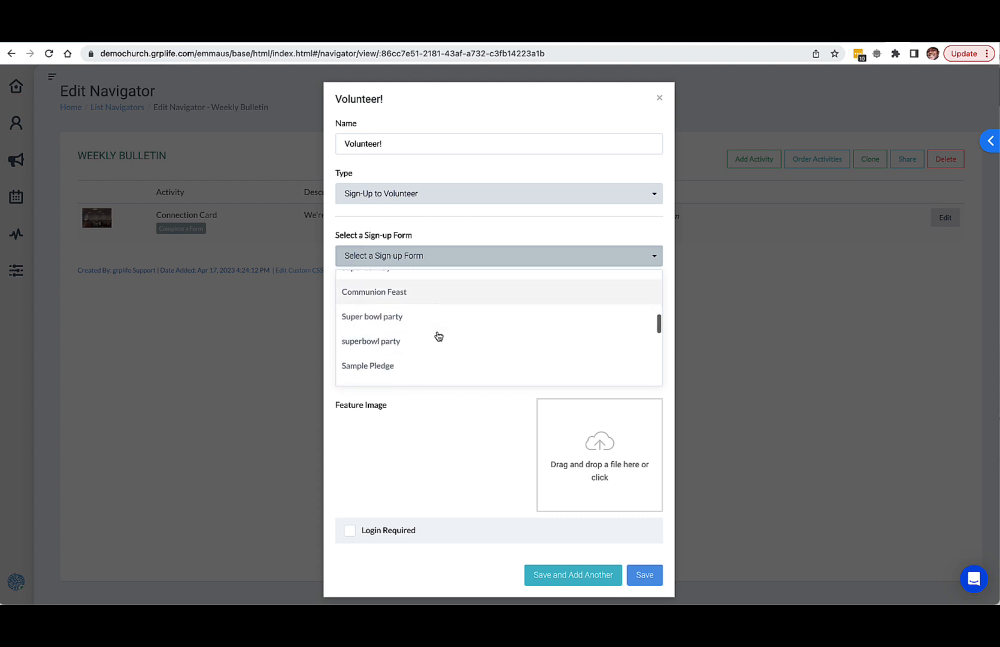
{"action": "scroll", "coordinate": [438, 337], "scroll_direction": "up", "scroll_amount": 8}
{"action": "scroll", "coordinate": [410, 371], "scroll_direction": "down", "scroll_amount": 1}
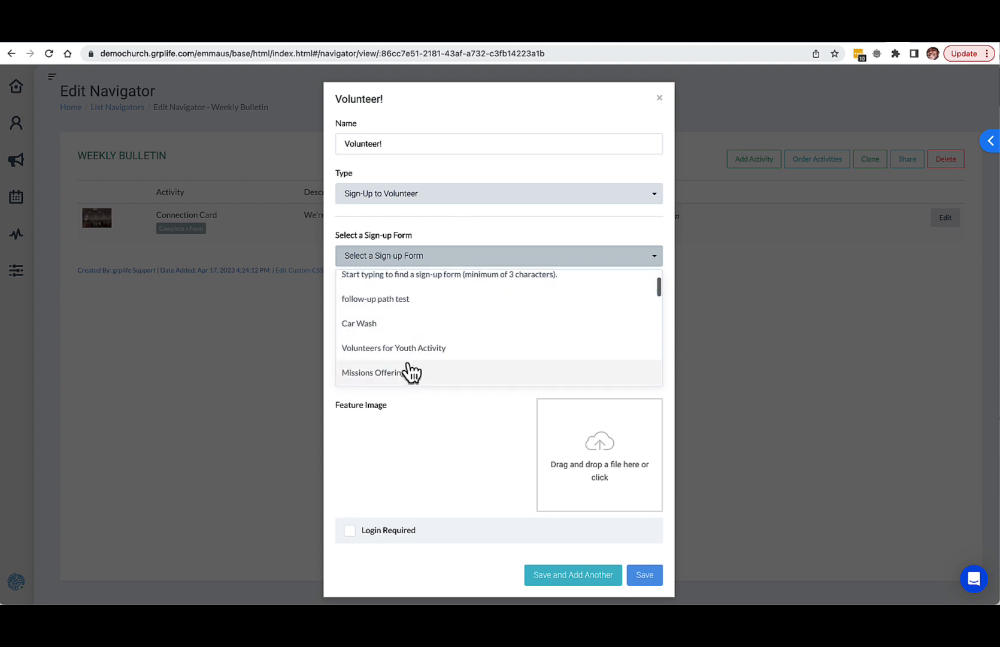
{"action": "left_click", "coordinate": [422, 351]}
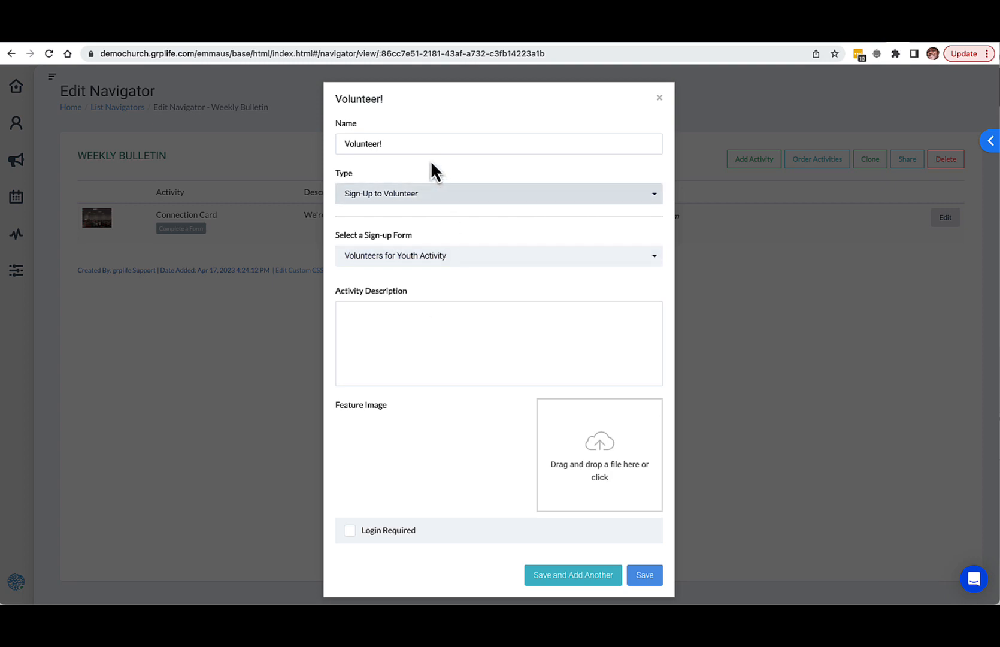
Step: Add the photo of a handwritten page as the Volunteer! activity's feature image and close the activity
{"action": "left_click", "coordinate": [573, 456]}
{"action": "double_click", "coordinate": [231, 277]}
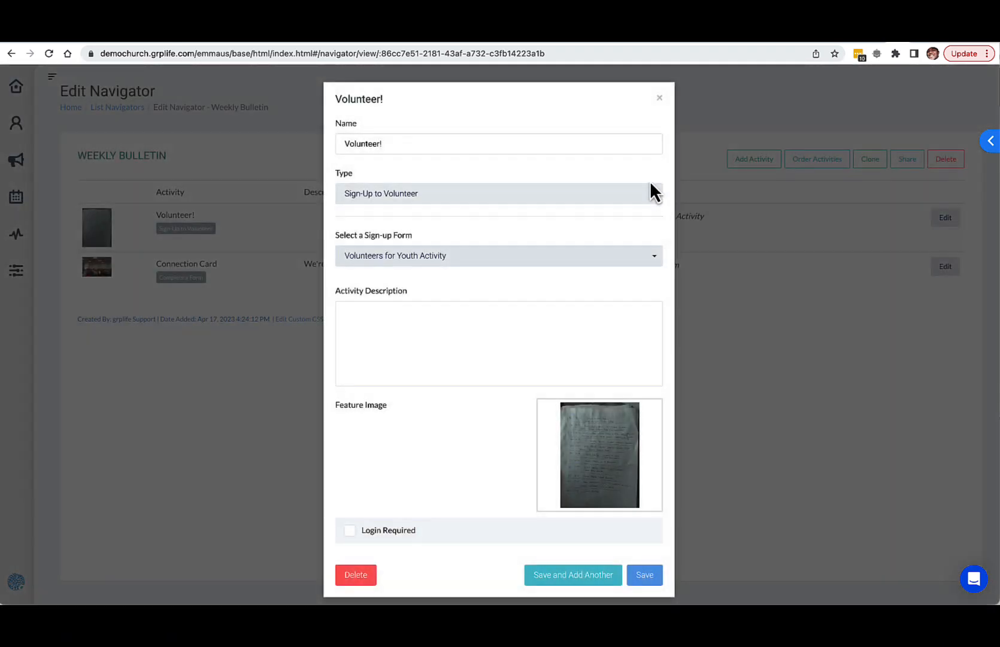
{"action": "left_click", "coordinate": [660, 98]}
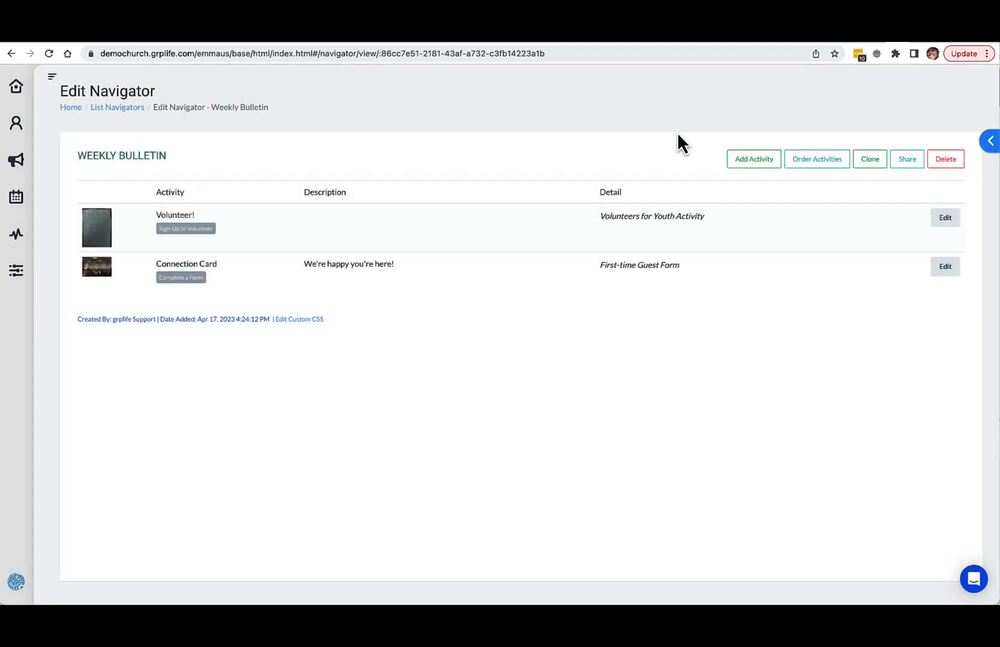
Step: Start a third activity in the Weekly Bulletin navigator with the type View a Greeting Page
{"action": "left_click", "coordinate": [756, 160]}
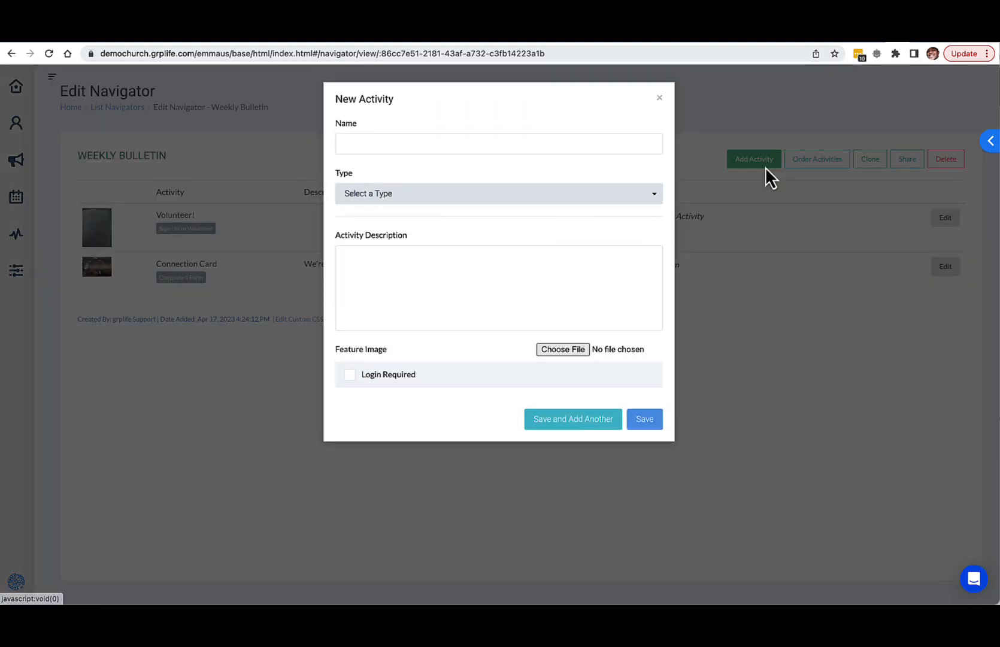
{"action": "left_click", "coordinate": [612, 194]}
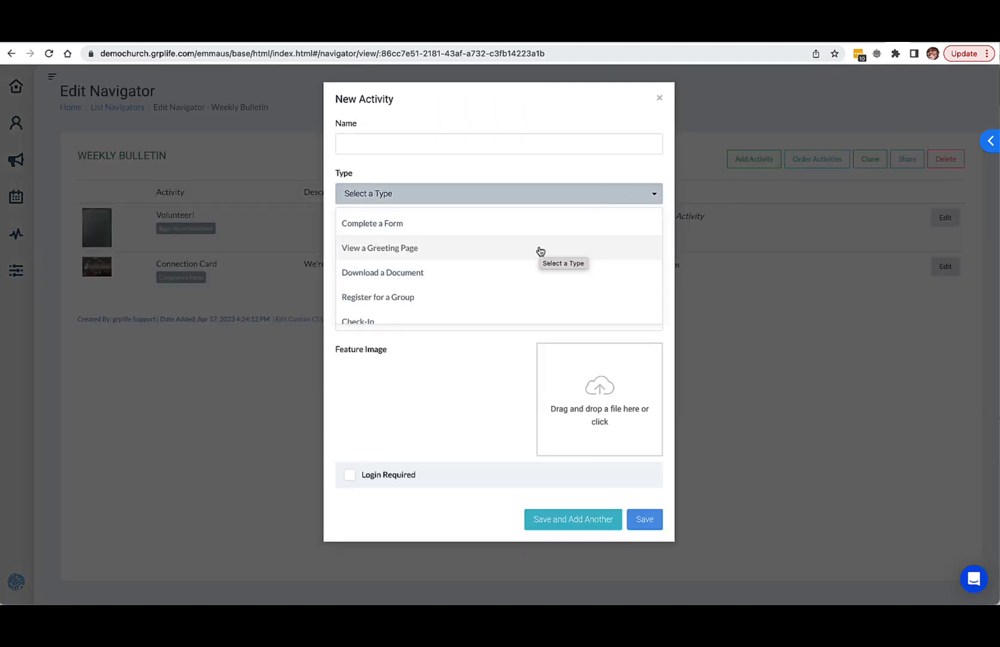
{"action": "left_click", "coordinate": [540, 250]}
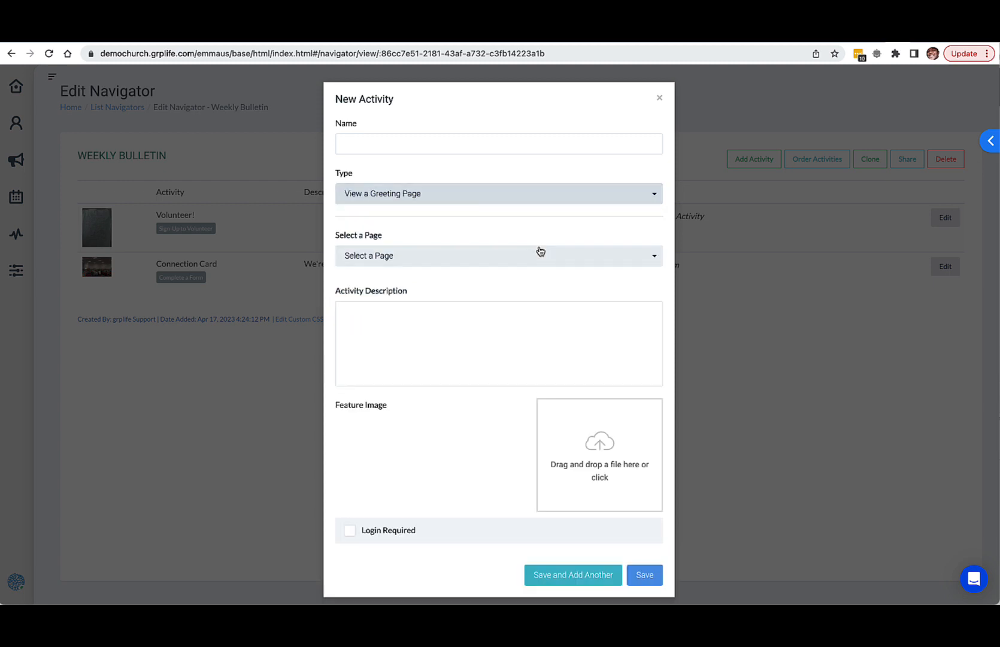
Step: Look through the available greeting pages and choose the Enter URL option for the new activity
{"action": "left_click", "coordinate": [482, 259]}
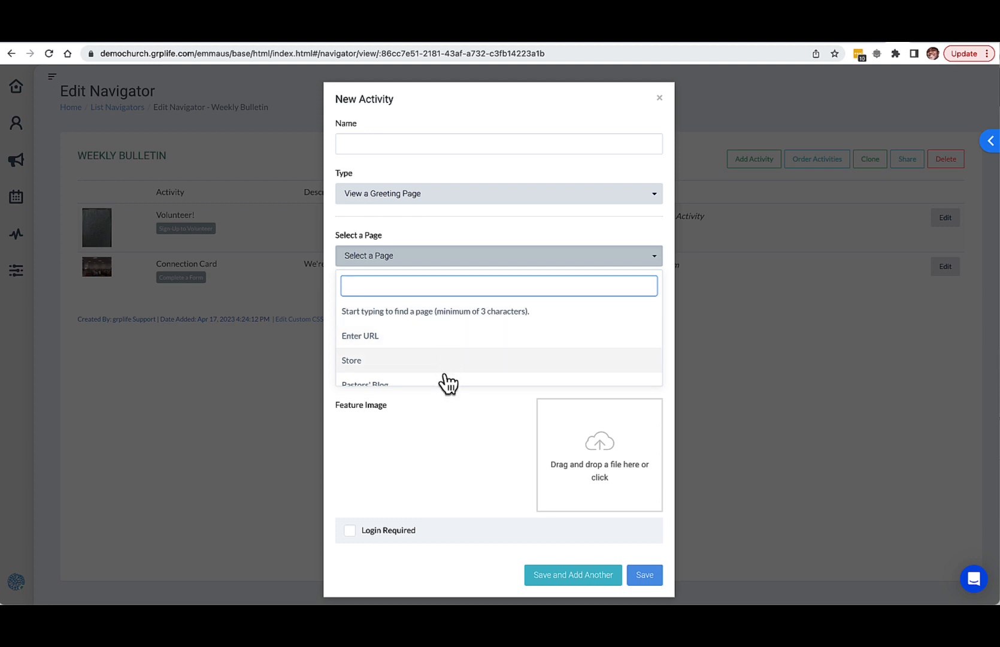
{"action": "scroll", "coordinate": [448, 383], "scroll_direction": "down", "scroll_amount": 3}
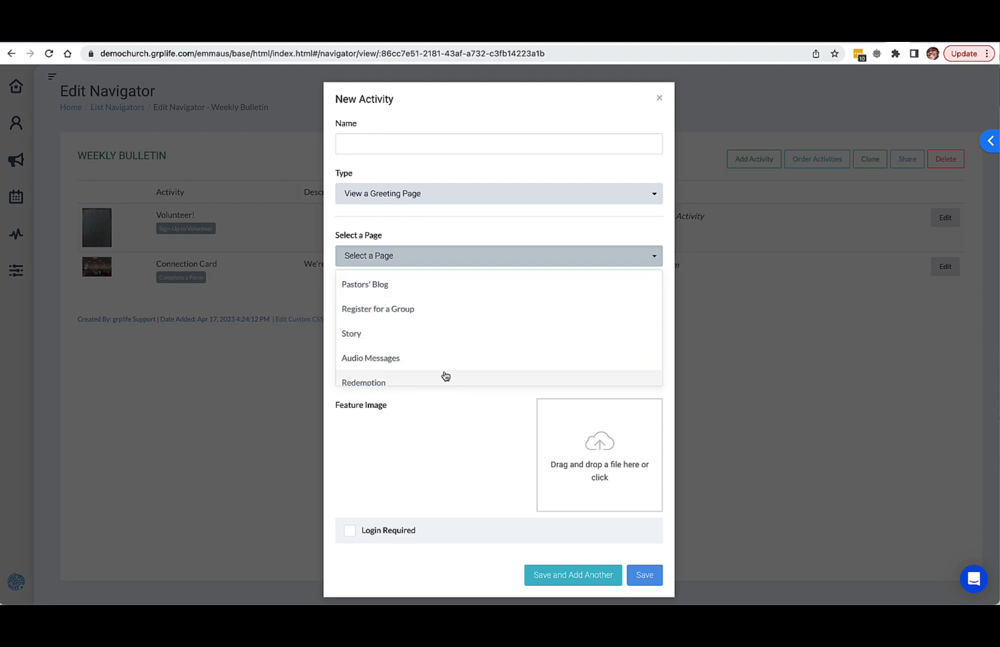
{"action": "scroll", "coordinate": [446, 375], "scroll_direction": "up", "scroll_amount": 3}
{"action": "left_click", "coordinate": [415, 338]}
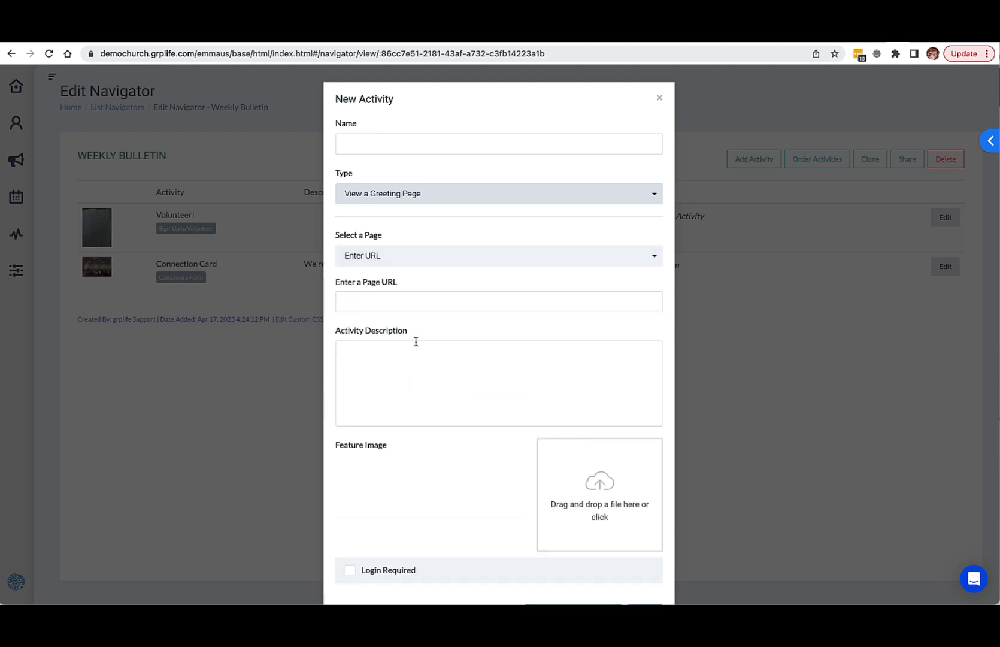
{"action": "left_click", "coordinate": [424, 301]}
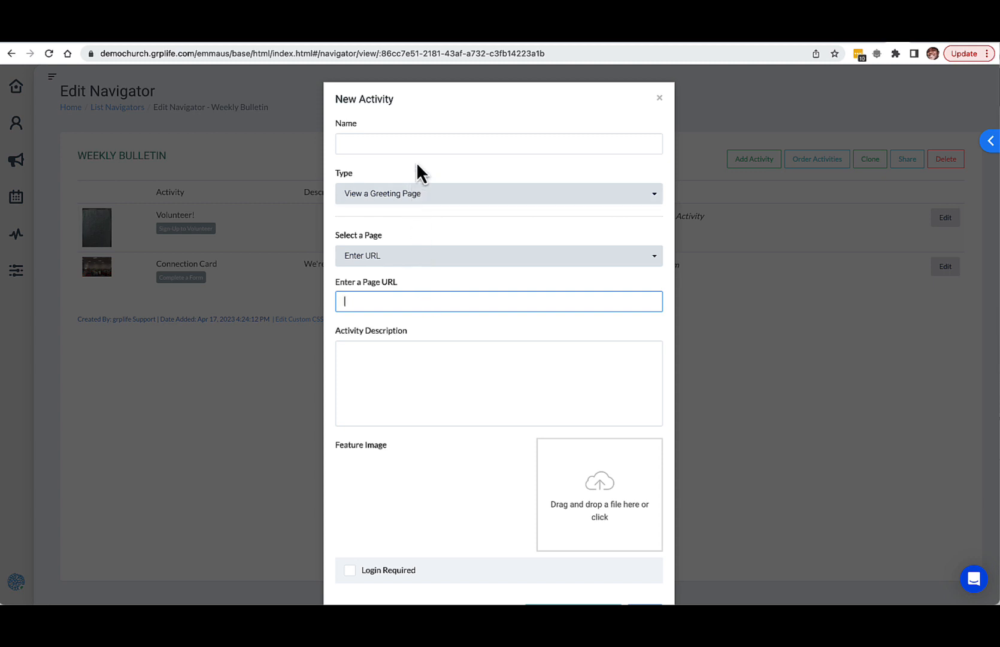
Step: Name the greeting page activity "Have you been Baptized?"
{"action": "left_click", "coordinate": [421, 145]}
{"action": "type", "text": "Ba"}
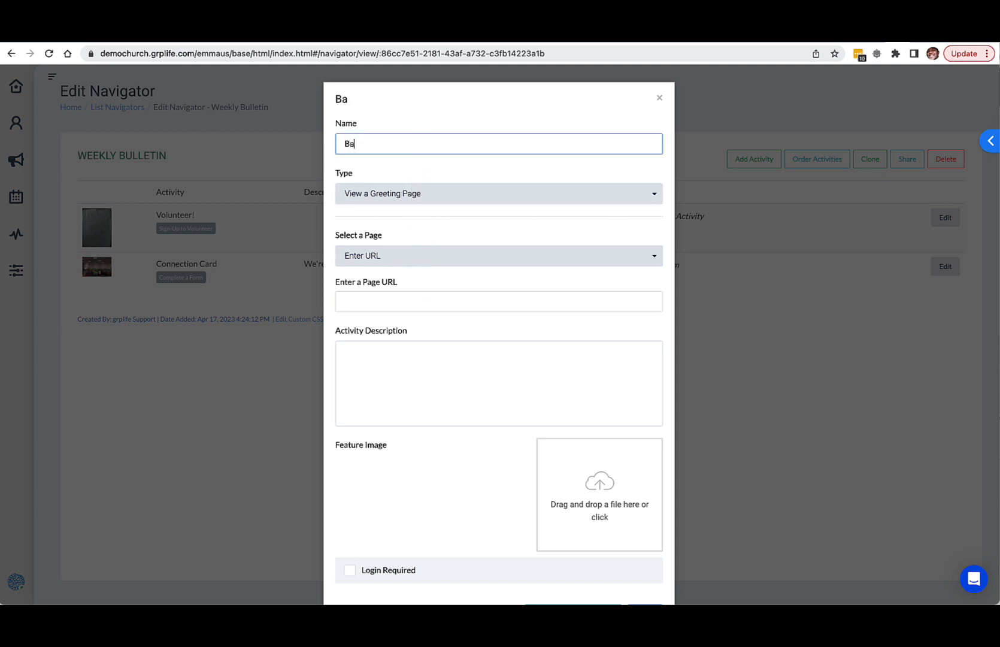
{"action": "type", "text": "ptism"}
{"action": "key", "text": "BackSpace"}
{"action": "key", "text": "BackSpace"}
{"action": "key", "text": "BackSpace"}
{"action": "key", "text": "BackSpace"}
{"action": "key", "text": "BackSpace"}
{"action": "key", "text": "BackSpace"}
{"action": "key", "text": "BackSpace"}
{"action": "type", "text": "Aave you been"}
{"action": "type", "text": " b"}
{"action": "key", "text": "BackSpace"}
{"action": "type", "text": "Abp"}
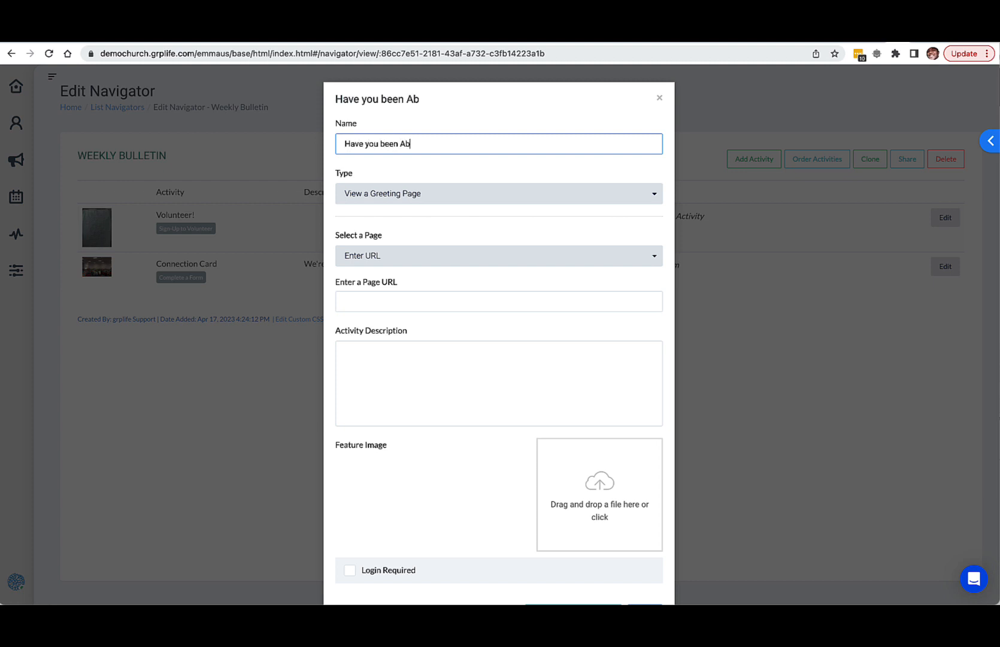
{"action": "key", "text": "BackSpace"}
{"action": "key", "text": "BackSpace"}
{"action": "key", "text": "BackSpace"}
{"action": "type", "text": "Baptizzed"}
{"action": "key", "text": "BackSpace"}
{"action": "type", "text": "d"}
{"action": "key", "text": "BackSpace"}
{"action": "key", "text": "BackSpace"}
{"action": "key", "text": "BackSpace"}
{"action": "type", "text": "ed>"}
{"action": "key", "text": "BackSpace"}
{"action": "type", "text": "?"}
{"action": "left_click", "coordinate": [440, 200]}
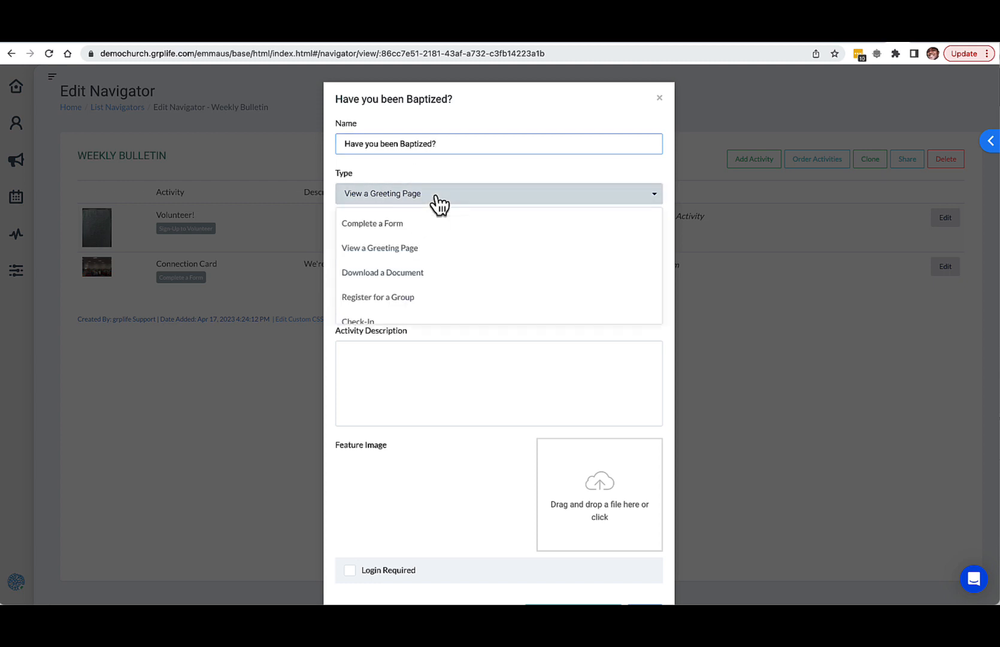
{"action": "left_click", "coordinate": [405, 247]}
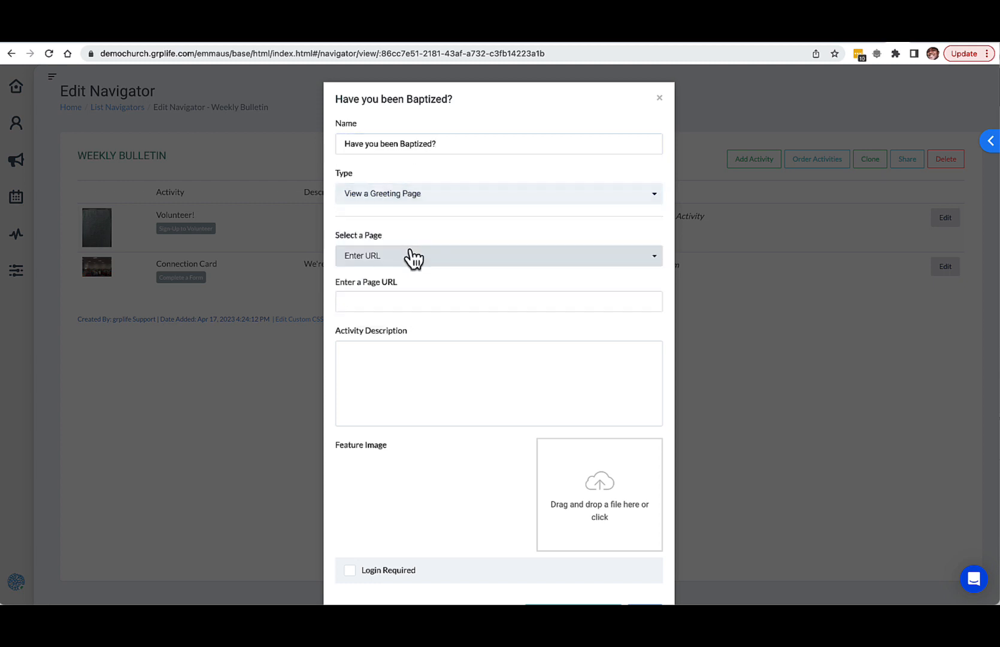
{"action": "left_click", "coordinate": [403, 300]}
{"action": "type", "text": "https://"}
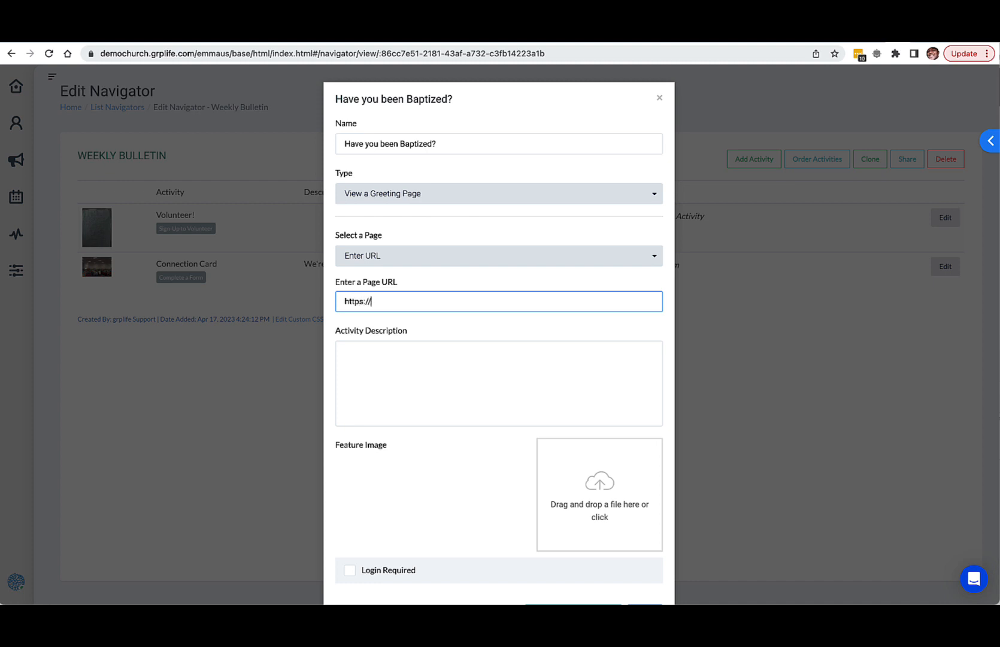
{"action": "type", "text": "demochurch.grplife.com/"}
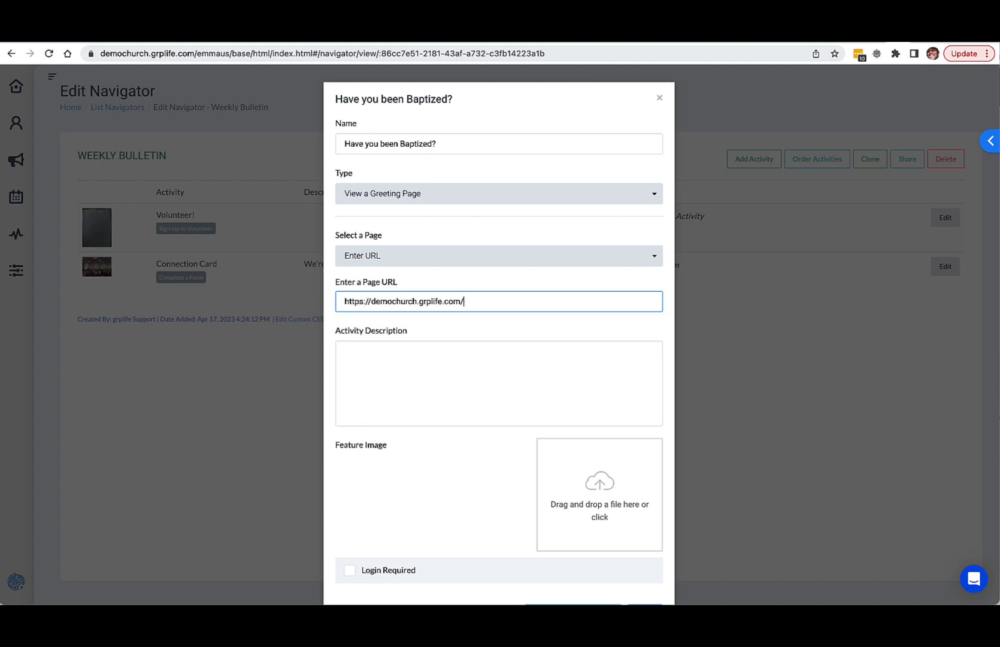
{"action": "type", "text": "baptism"}
{"action": "right_click", "coordinate": [499, 333]}
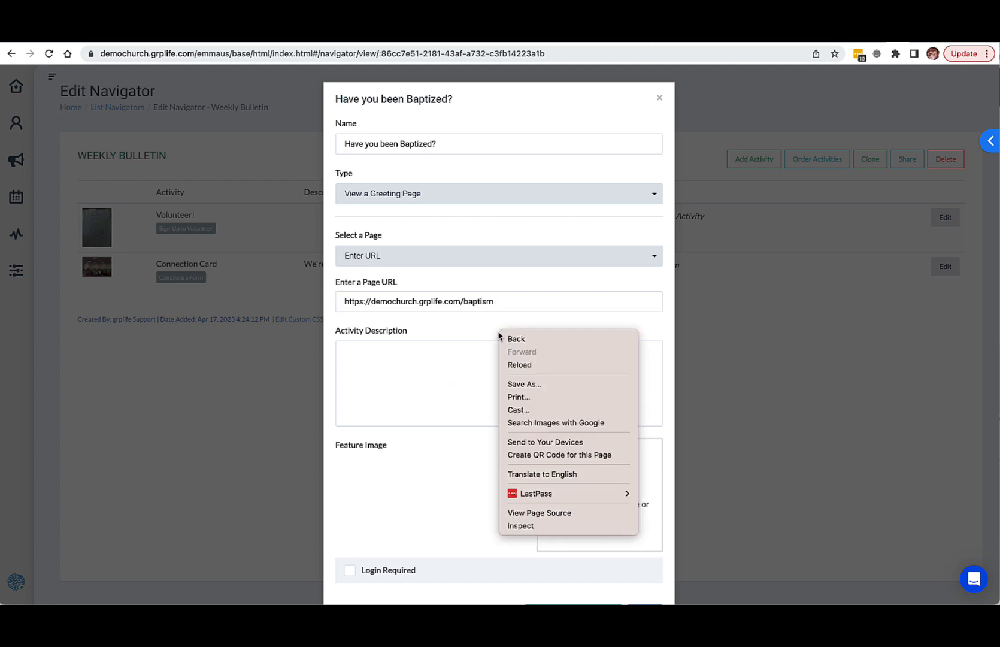
{"action": "left_click", "coordinate": [478, 336]}
Step: Save the "Have you been Baptized?" activity and close its details
{"action": "scroll", "coordinate": [477, 336], "scroll_direction": "down", "scroll_amount": 2}
{"action": "left_click", "coordinate": [640, 565]}
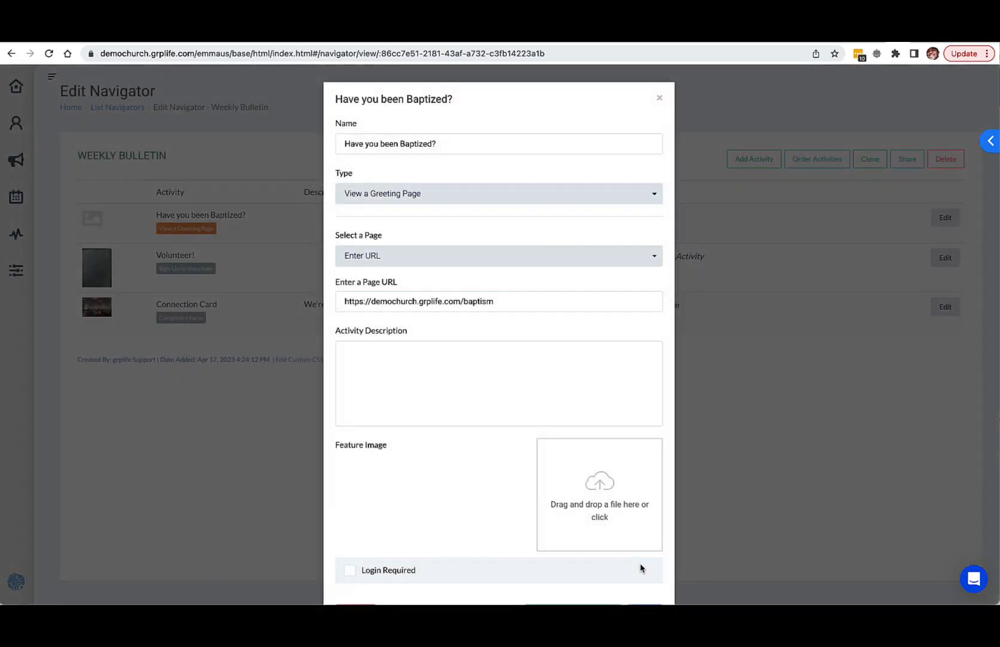
{"action": "left_click", "coordinate": [659, 96]}
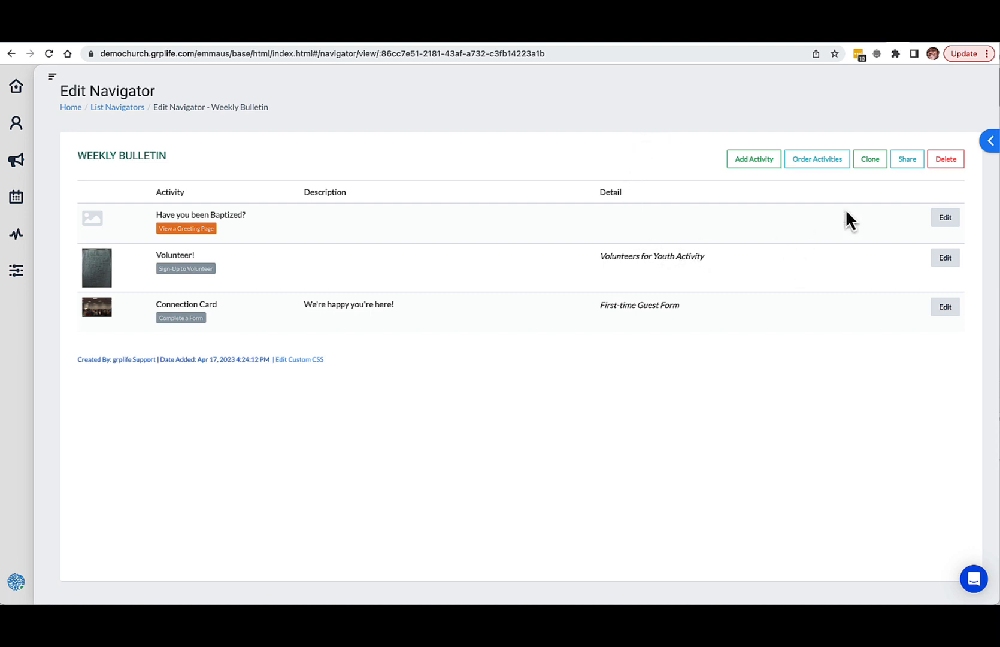
Step: View the Weekly Bulletin navigator's share link and QR code, and check the page open in the mobile preview tab
{"action": "left_click", "coordinate": [907, 170]}
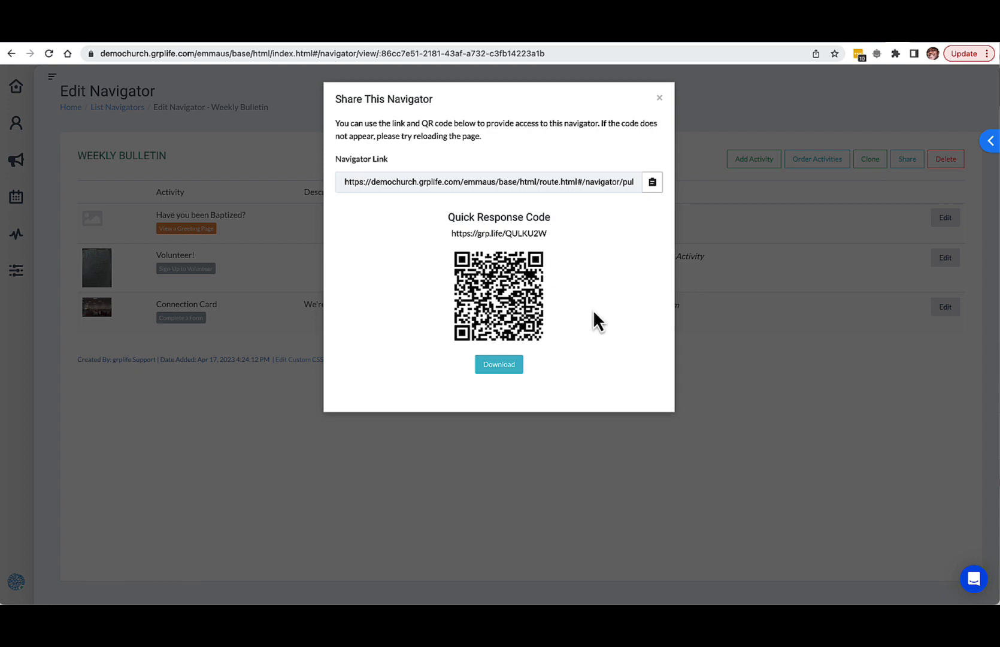
{"action": "left_click", "coordinate": [660, 98]}
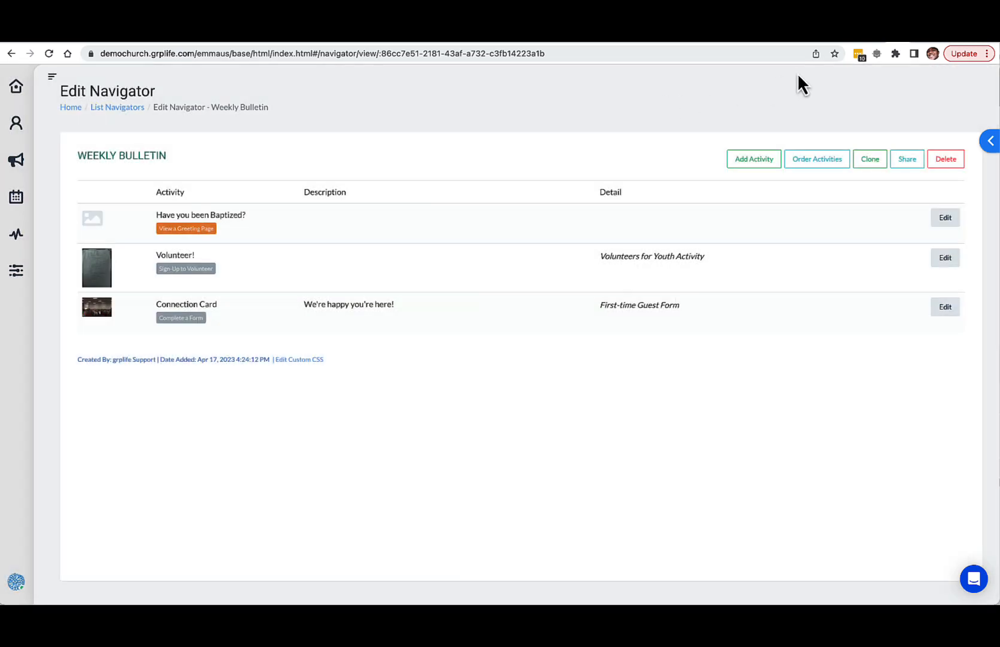
{"action": "left_click", "coordinate": [914, 38]}
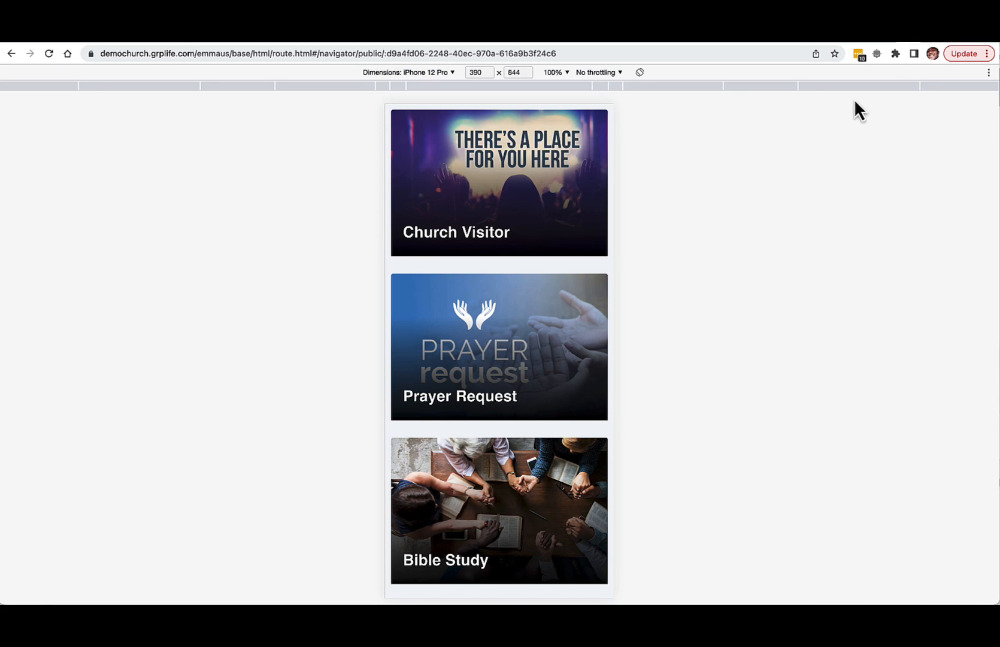
{"action": "left_click", "coordinate": [896, 38]}
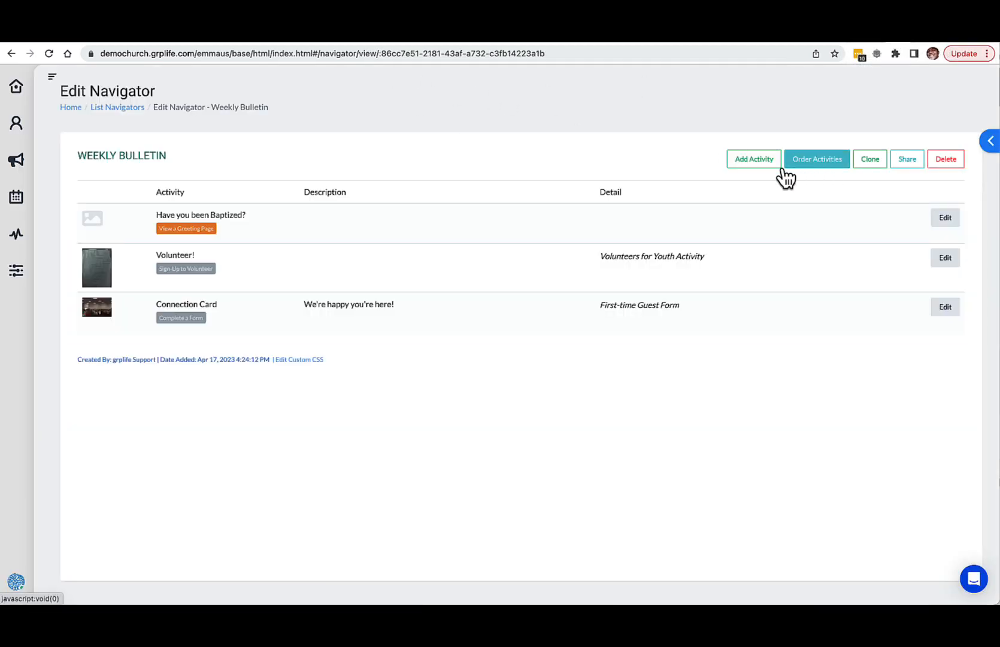
Step: Copy the Weekly Bulletin navigator's share link, load it in the iPhone 12 Pro preview tab and look through its activity cards
{"action": "left_click", "coordinate": [908, 160]}
{"action": "left_click", "coordinate": [643, 182]}
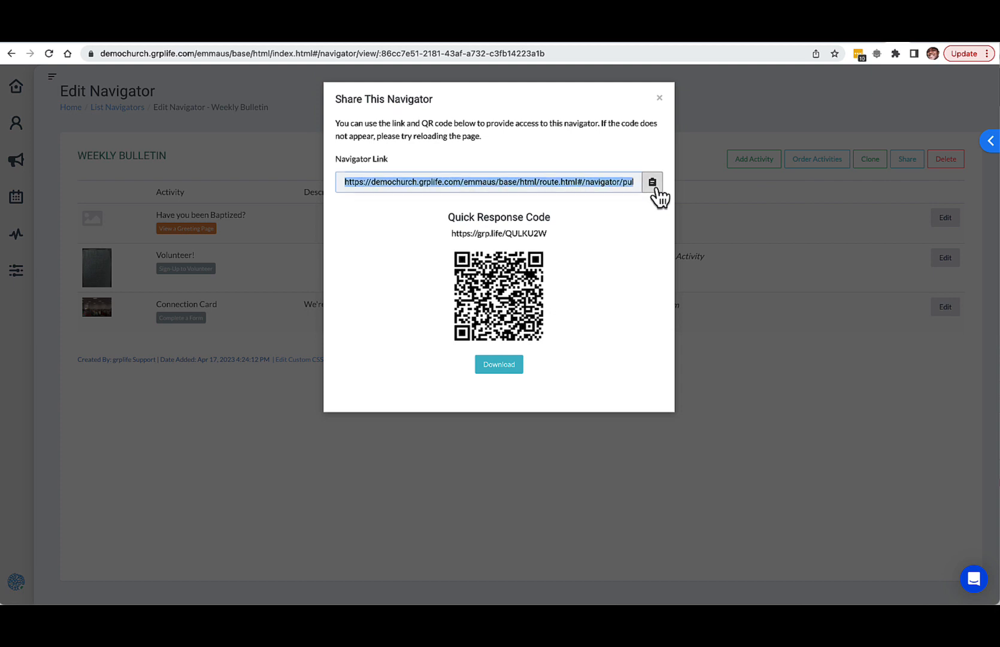
{"action": "left_click", "coordinate": [909, 38]}
{"action": "left_click", "coordinate": [622, 59]}
{"action": "key", "text": "ctrl+a"}
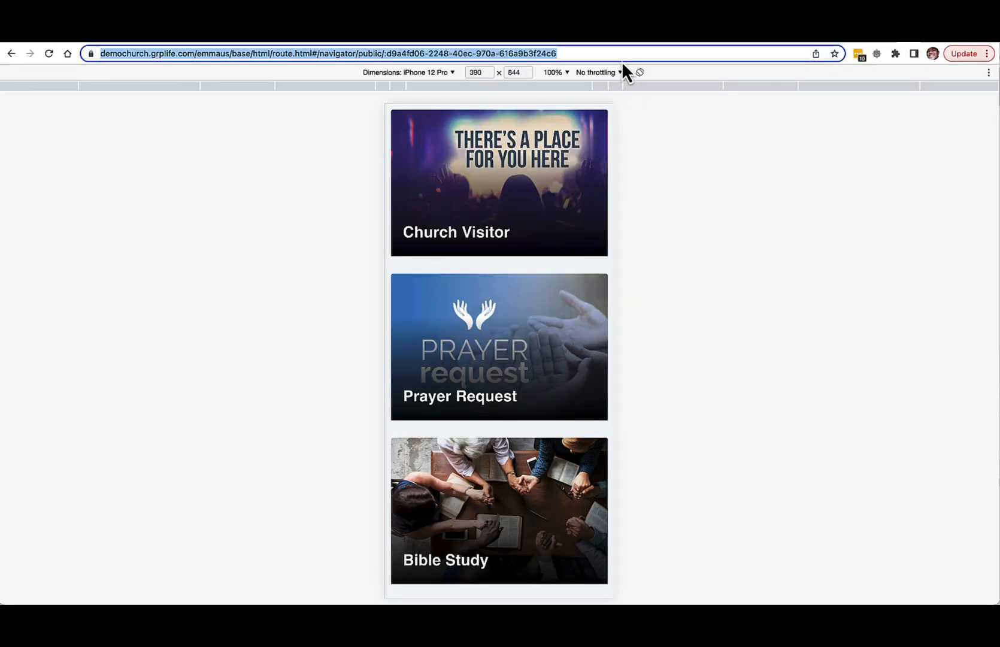
{"action": "key", "text": "ctrl+v"}
{"action": "key", "text": "Return"}
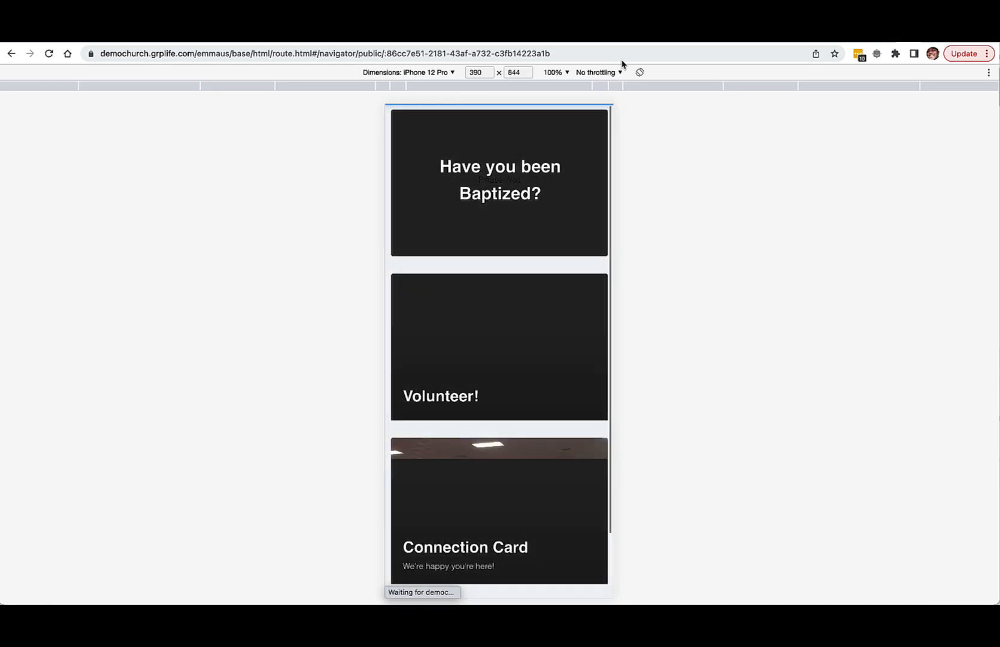
{"action": "scroll", "coordinate": [497, 476], "scroll_direction": "down", "scroll_amount": 2}
{"action": "scroll", "coordinate": [497, 478], "scroll_direction": "up", "scroll_amount": 2}
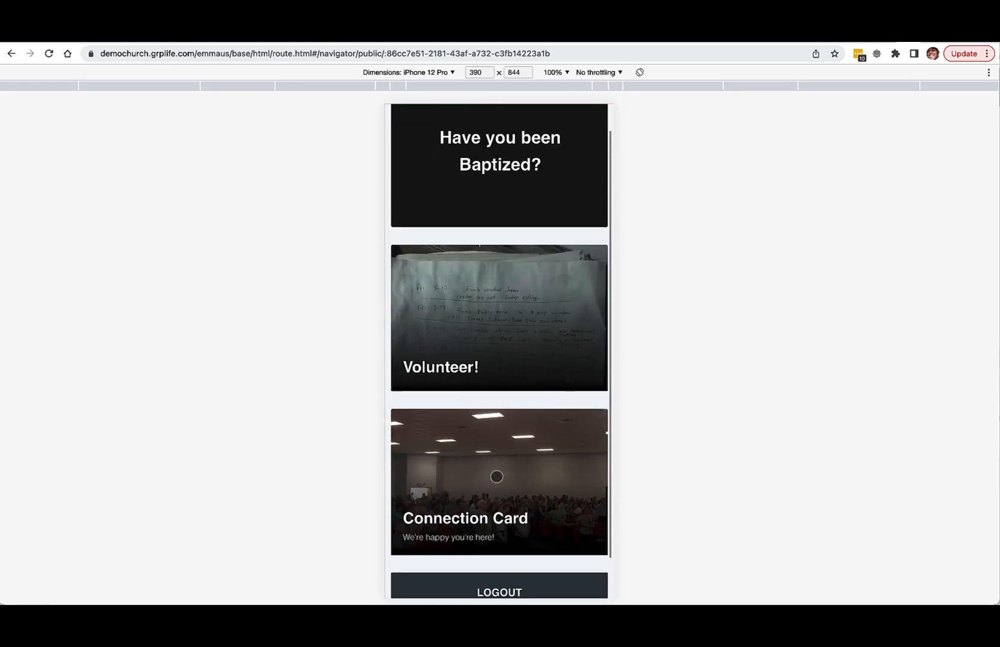
{"action": "scroll", "coordinate": [496, 477], "scroll_direction": "down", "scroll_amount": 2}
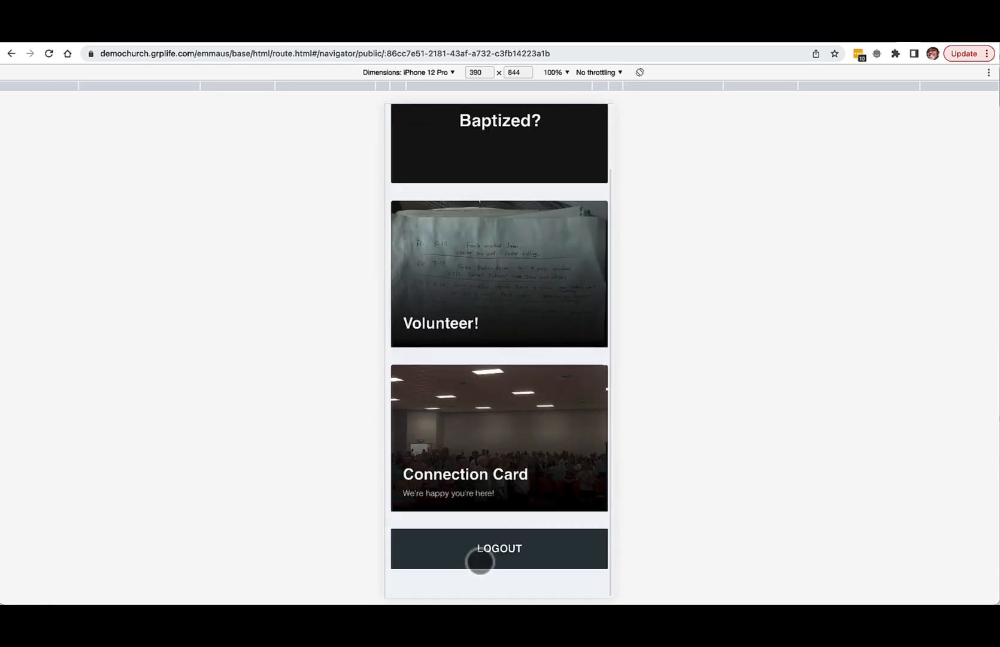
{"action": "scroll", "coordinate": [542, 462], "scroll_direction": "up", "scroll_amount": 2}
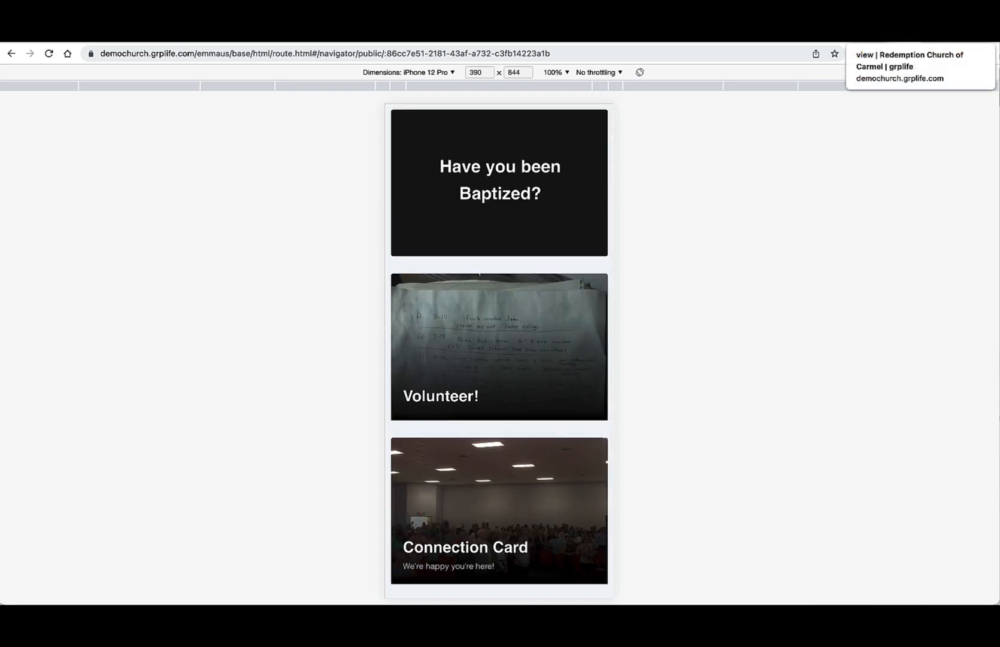
Step: Reorder the Weekly Bulletin activities to Connection Card 0, Volunteer! 1 and Have you been Baptized? 2, and save the order
{"action": "left_click", "coordinate": [898, 30]}
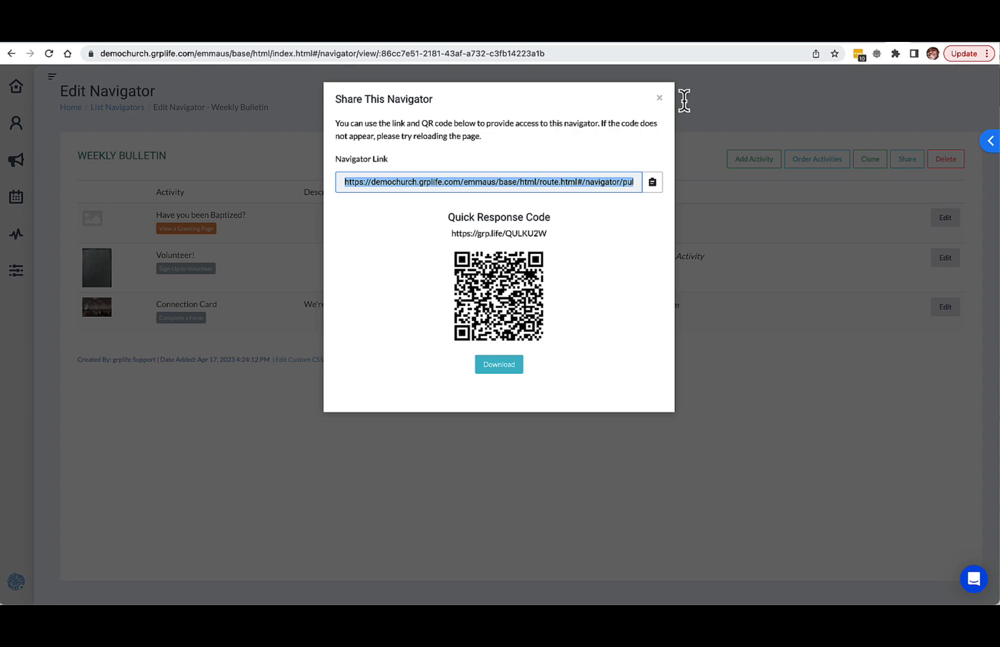
{"action": "left_click", "coordinate": [660, 102]}
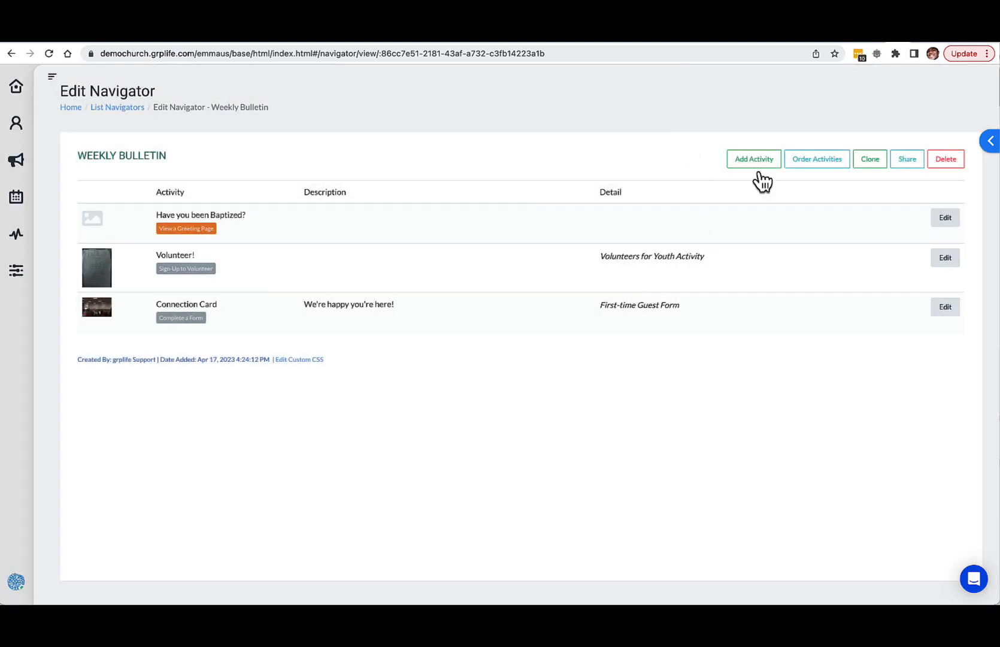
{"action": "left_click", "coordinate": [806, 159]}
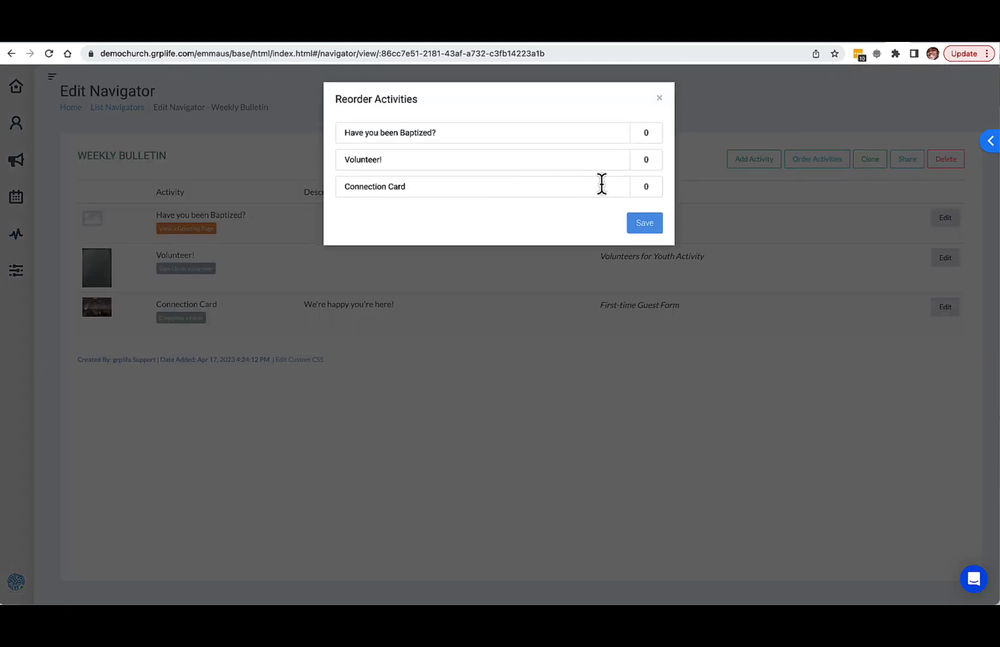
{"action": "left_click", "coordinate": [649, 189]}
{"action": "left_click", "coordinate": [648, 163]}
{"action": "key", "text": "BackSpace"}
{"action": "left_click", "coordinate": [649, 134]}
{"action": "key", "text": "BackSpace"}
{"action": "left_click", "coordinate": [645, 223]}
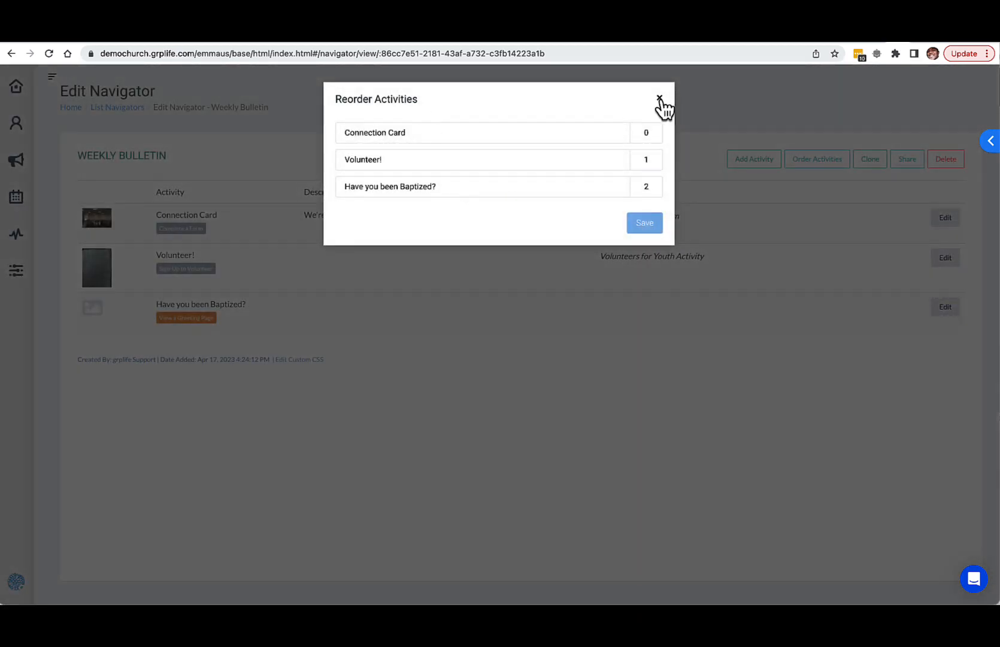
{"action": "left_click", "coordinate": [659, 100]}
Step: Reload the public navigator in the mobile preview tab and check the order of the activity cards
{"action": "left_click", "coordinate": [915, 44]}
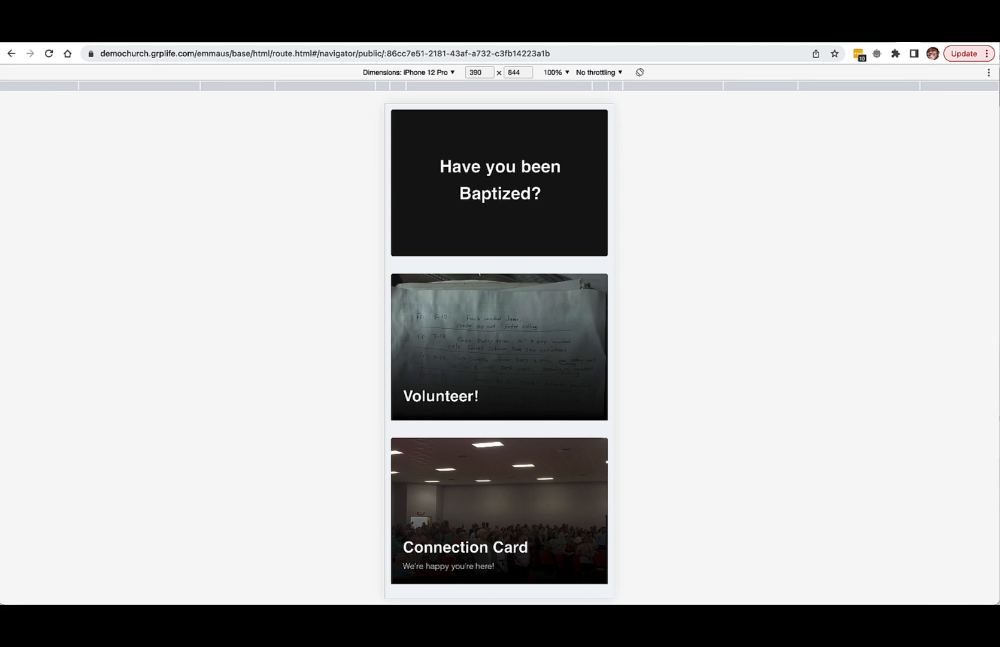
{"action": "key", "text": "super+r"}
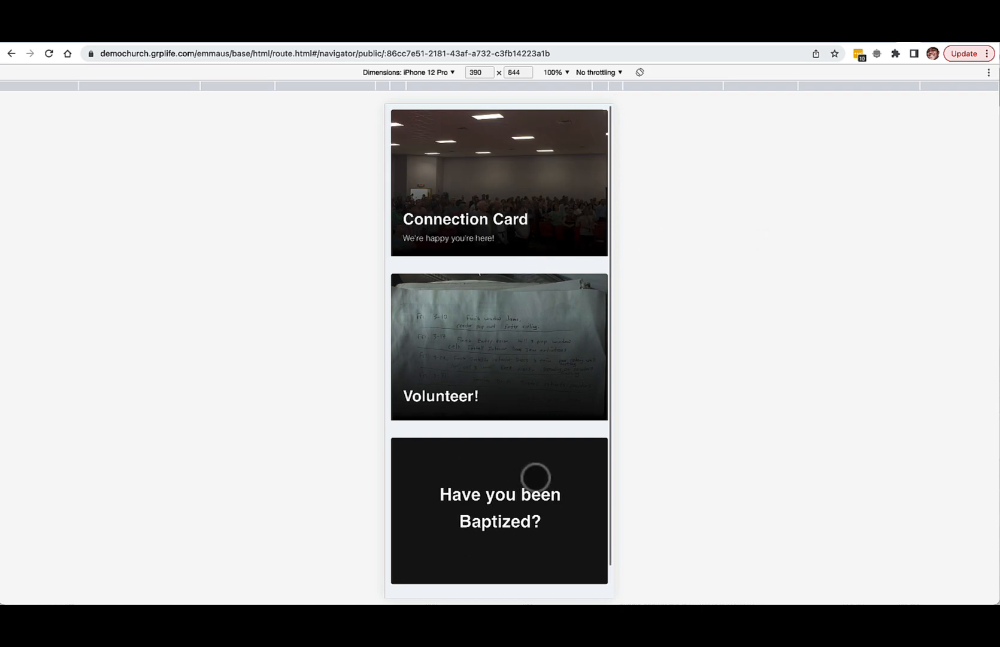
{"action": "scroll", "coordinate": [533, 438], "scroll_direction": "down", "scroll_amount": 2}
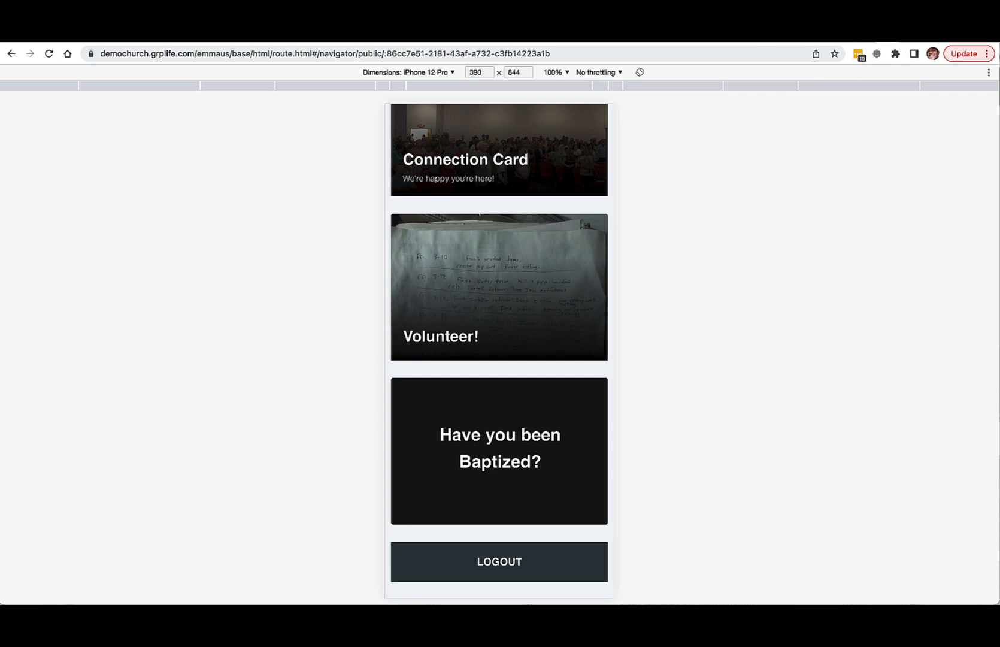
{"action": "left_click", "coordinate": [653, 7]}
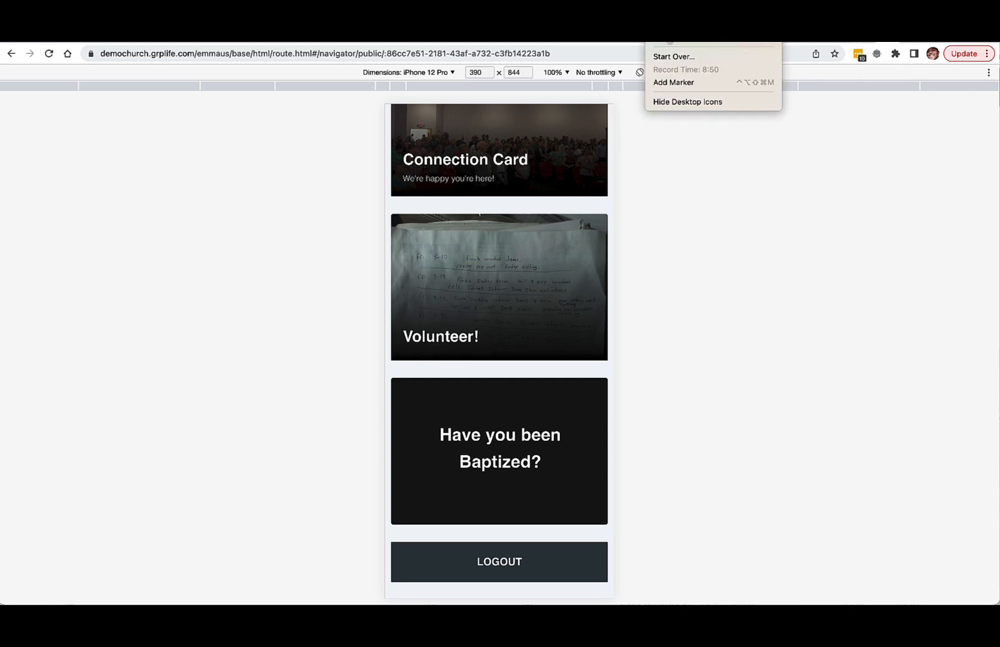